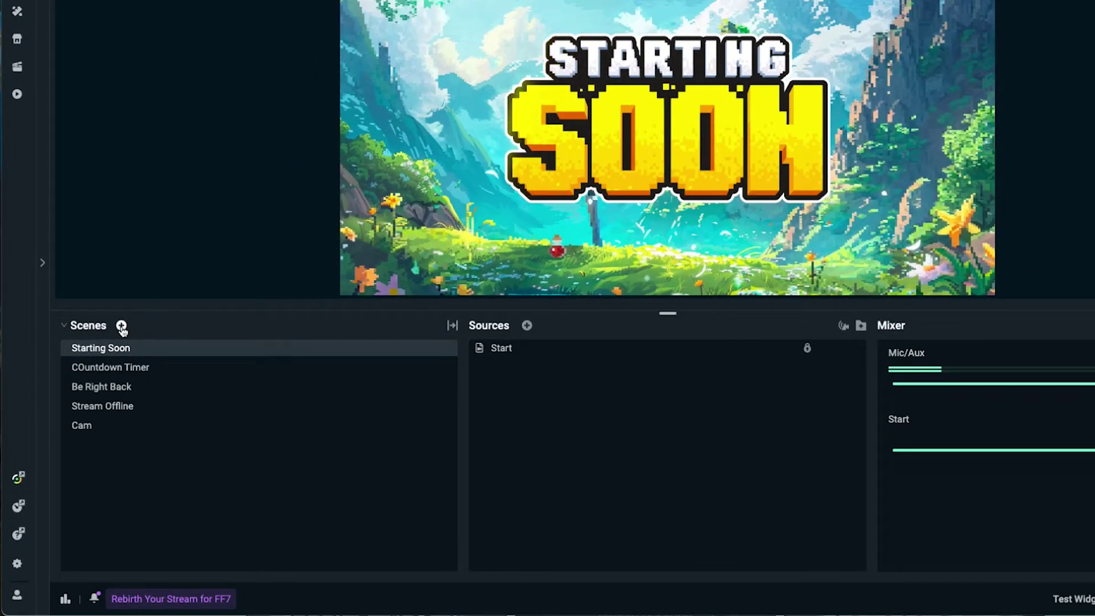
# Step: Add a scene named 'Gameplay' as the sixth scene and select it for editing
pyautogui.click(122, 326)
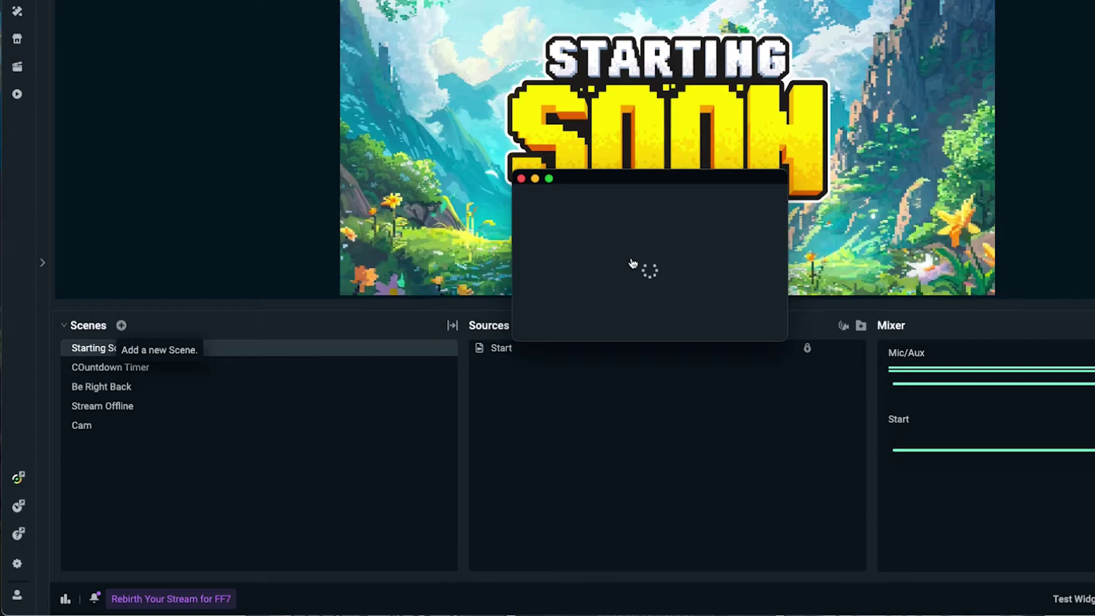
pyautogui.click(532, 228)
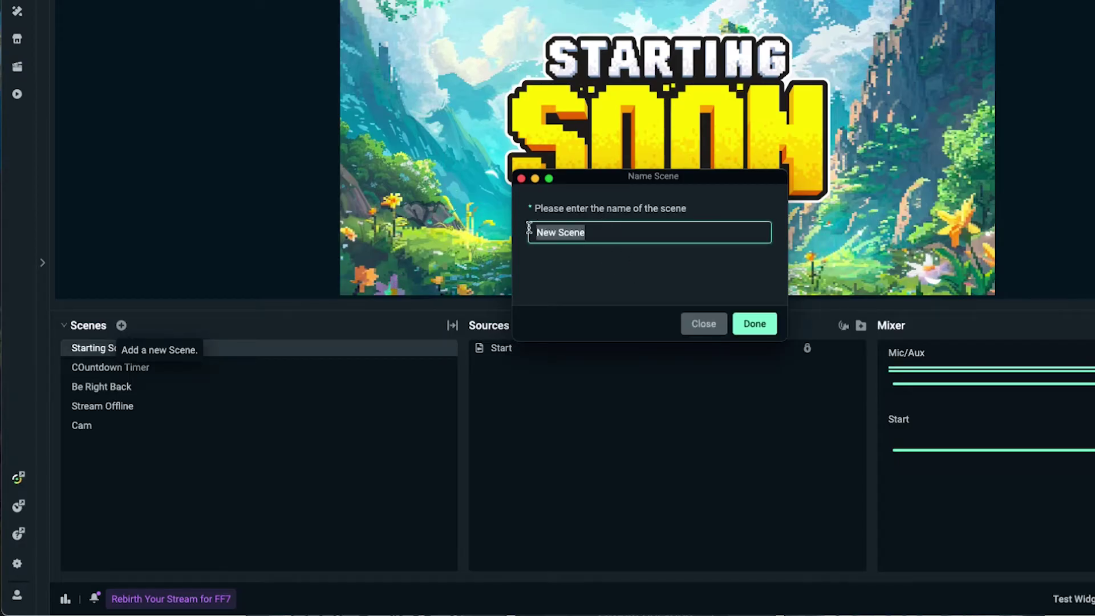
pyautogui.write('Gameplay')
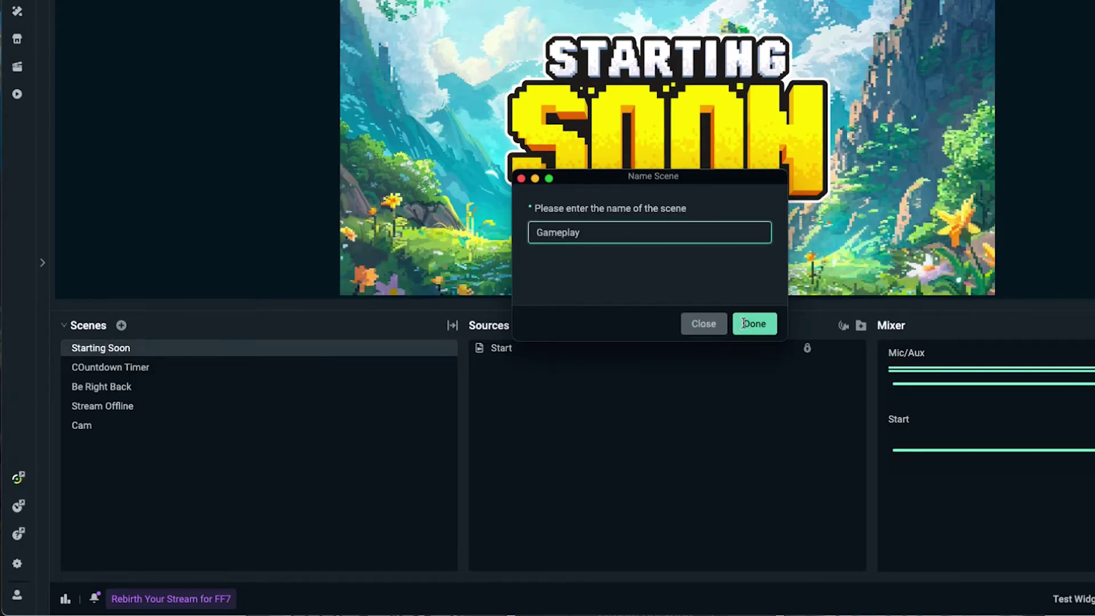
pyautogui.click(745, 325)
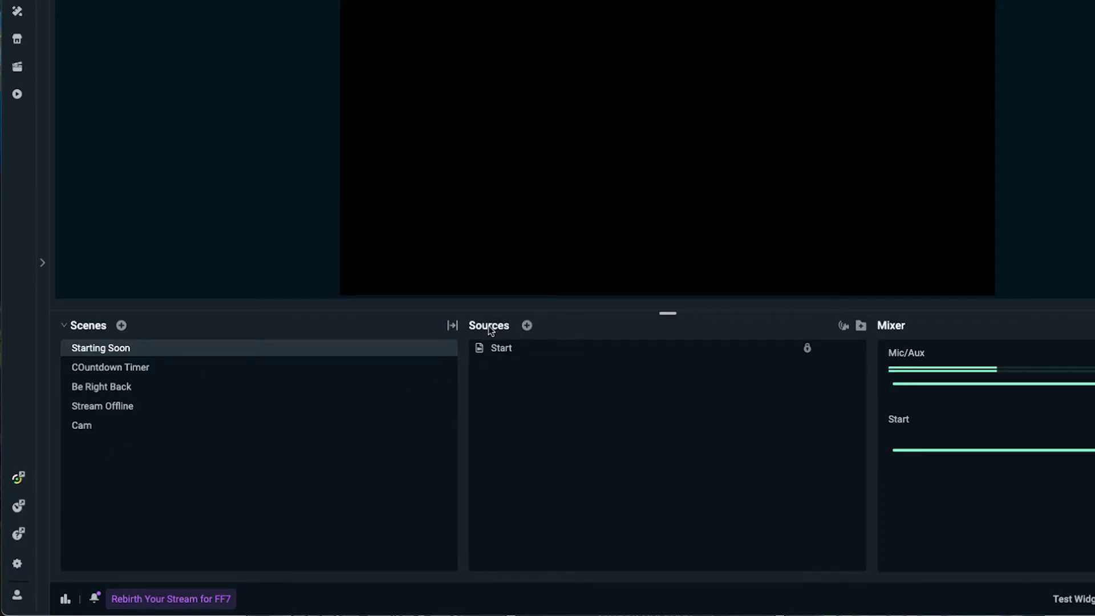
pyautogui.click(113, 447)
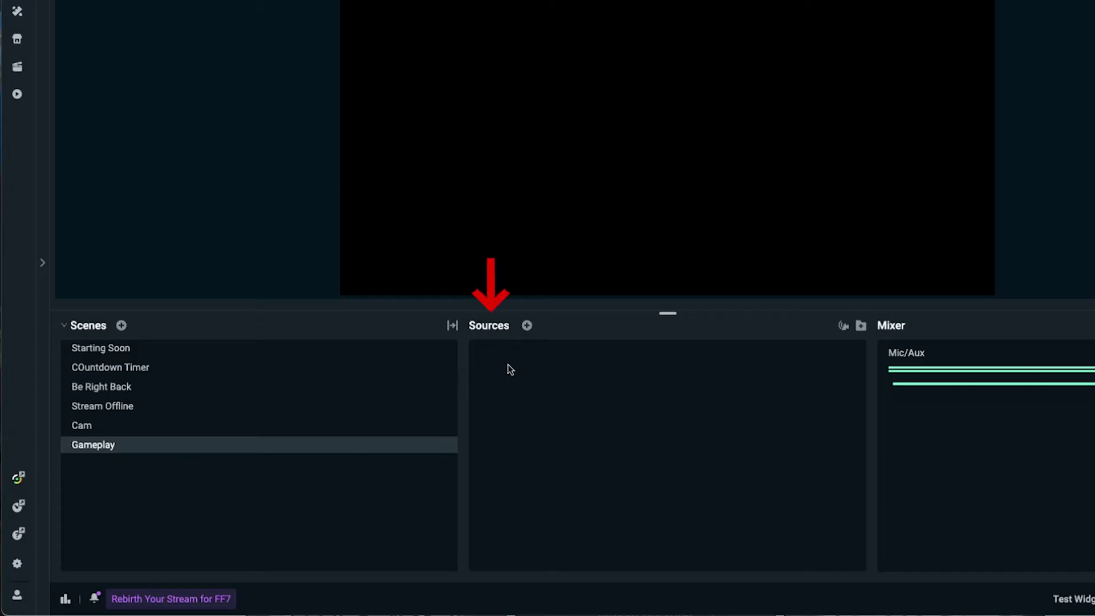
# Step: In Chrome, open the Pixel World overlay package page and view its layout image full screen
pyautogui.moveTo(815, 604)
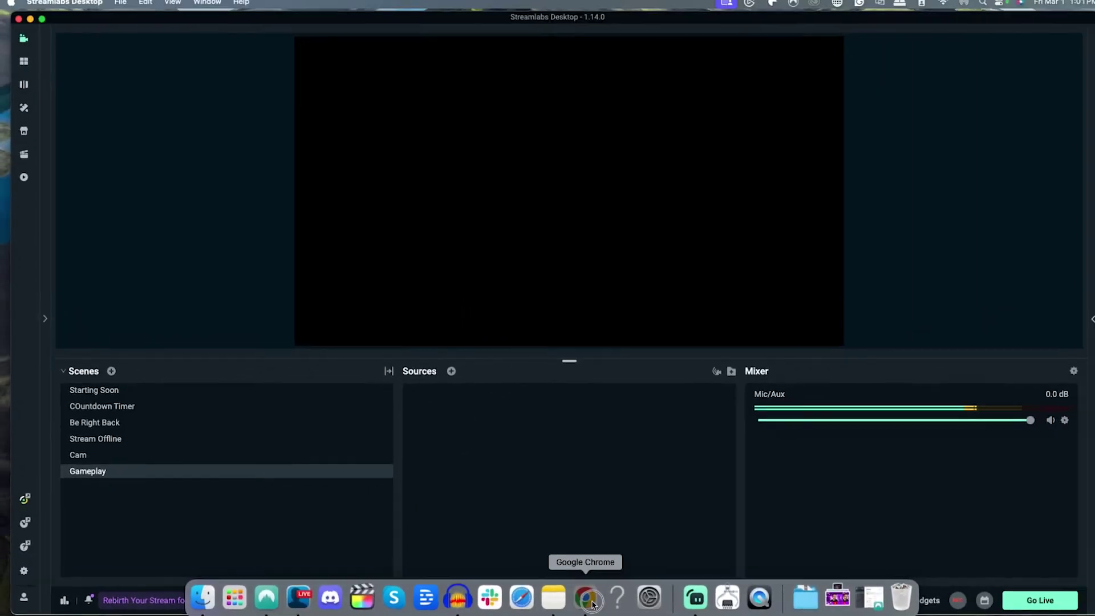
pyautogui.click(637, 596)
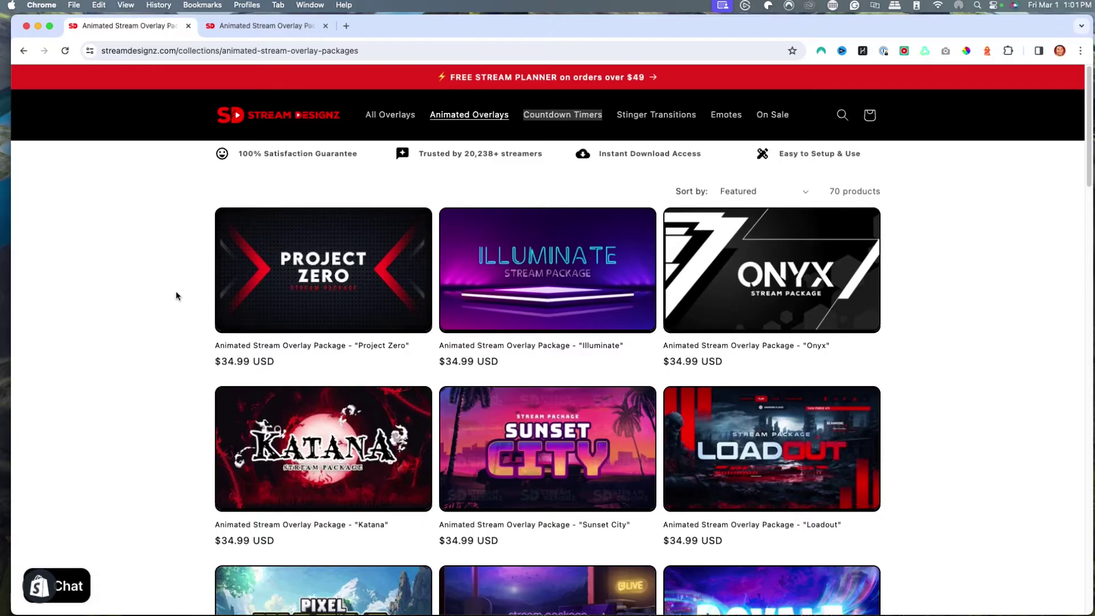
pyautogui.scroll(-5, 176, 294)
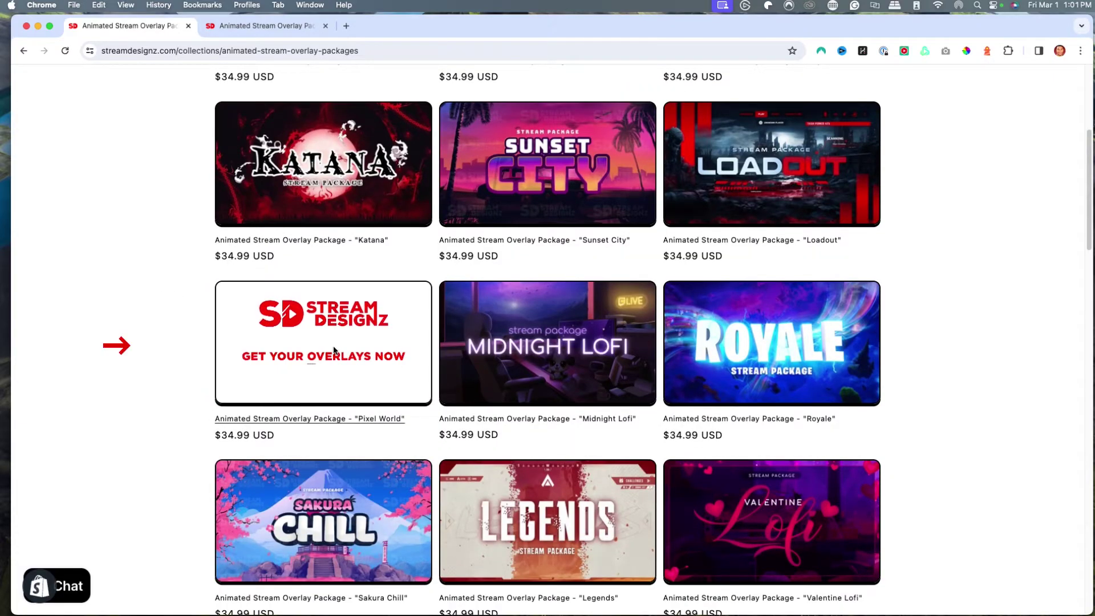
pyautogui.click(315, 359)
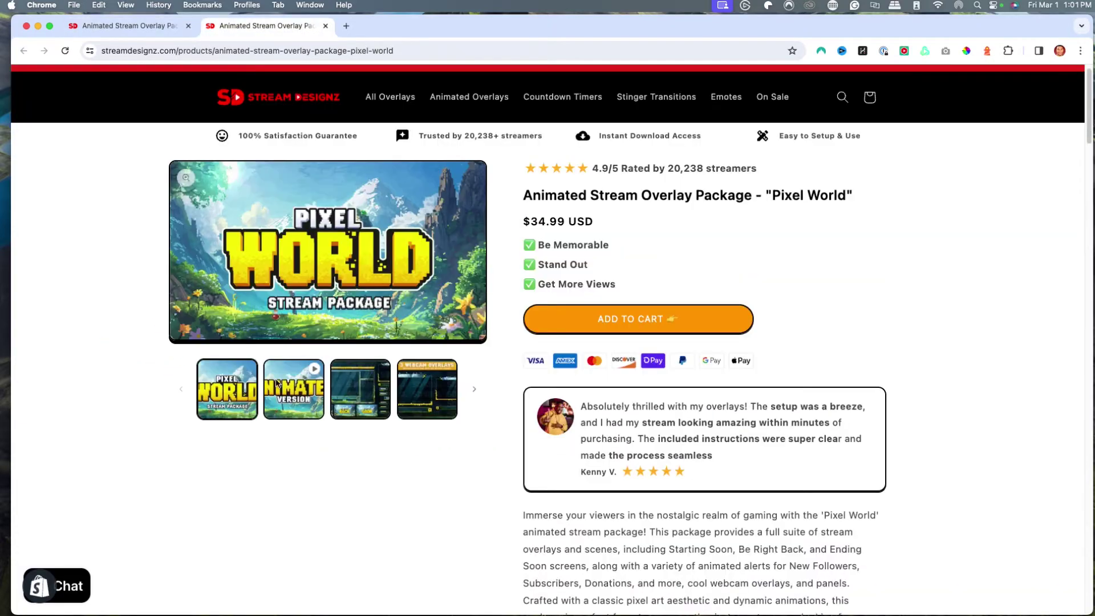
pyautogui.click(385, 406)
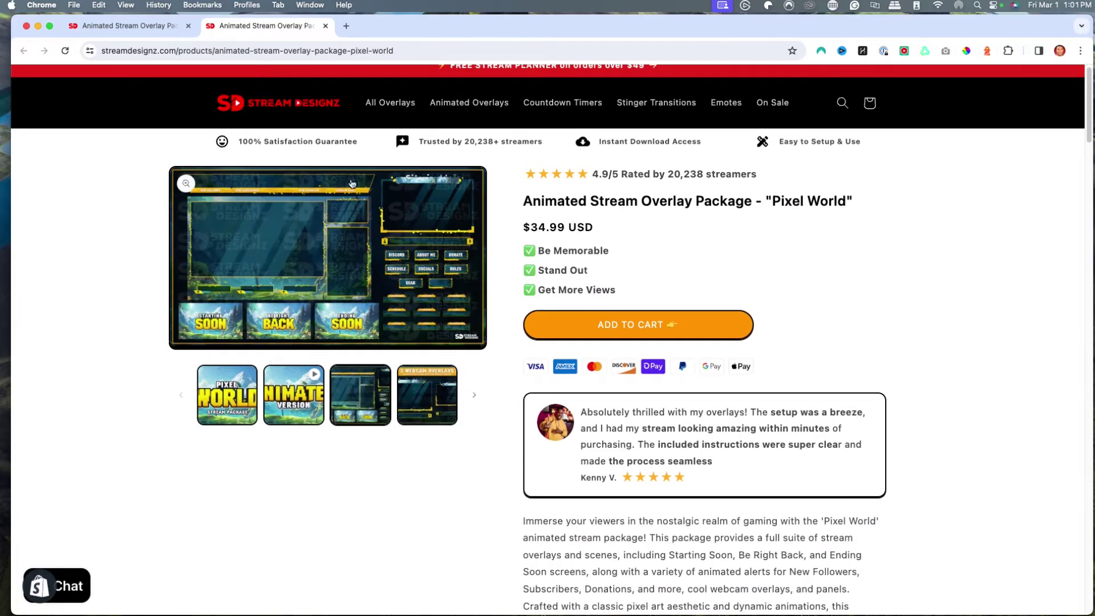
pyautogui.click(186, 186)
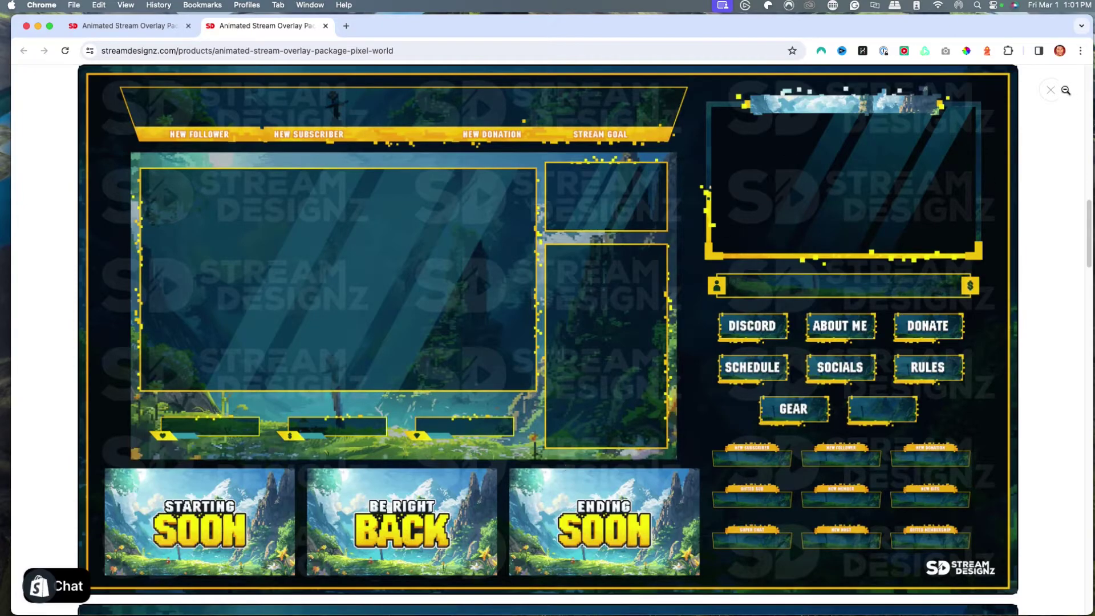
pyautogui.click(1051, 91)
# Step: Watch the animated preview video full screen from 0:05, then return to Streamlabs Desktop
pyautogui.click(268, 415)
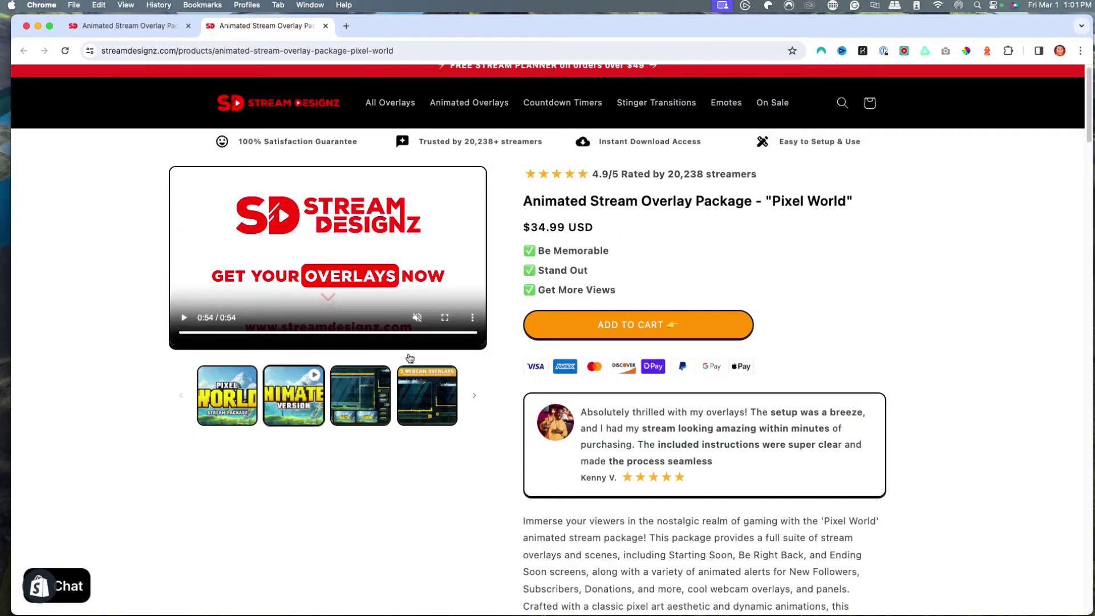
pyautogui.click(442, 319)
pyautogui.moveTo(251, 604); pyautogui.dragTo(123, 604)
pyautogui.click(23, 588)
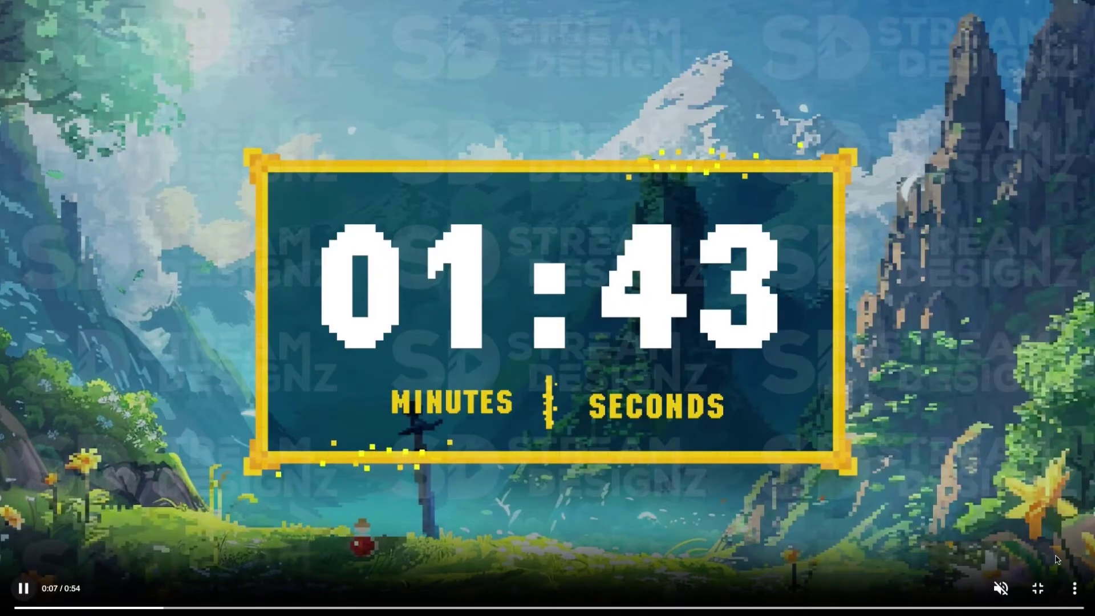
pyautogui.click(1041, 590)
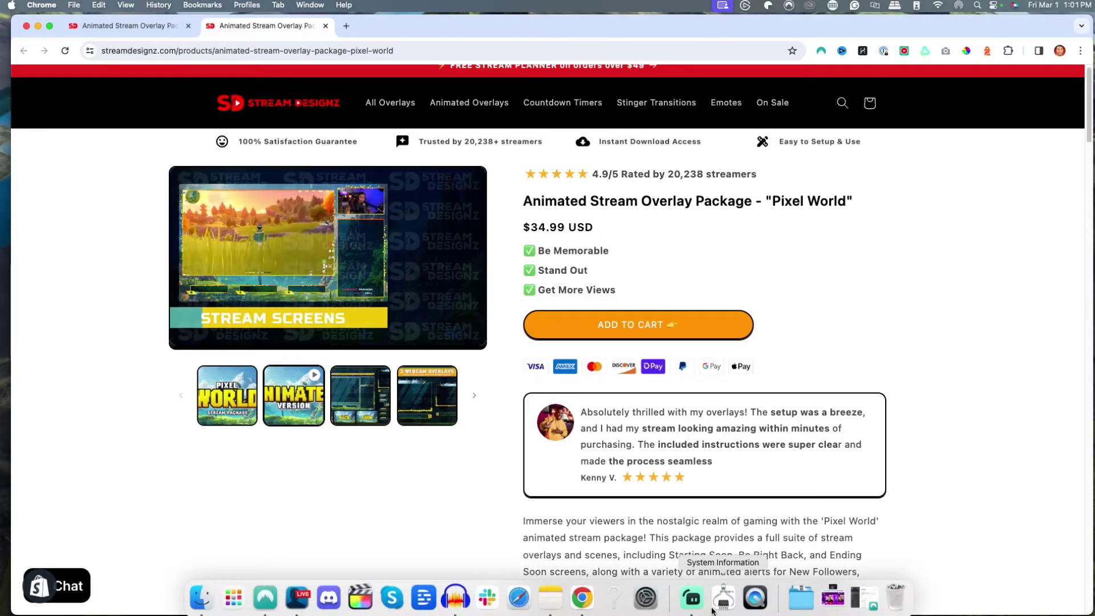
pyautogui.click(710, 605)
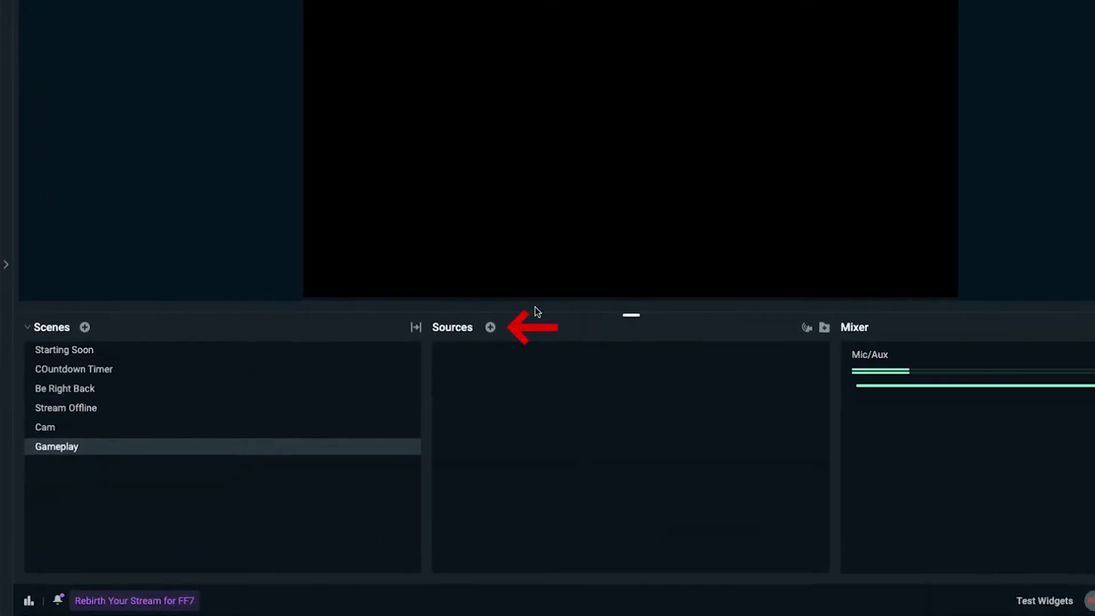
# Step: Open the Add Source window for the Gameplay scene and choose Media File
pyautogui.click(491, 328)
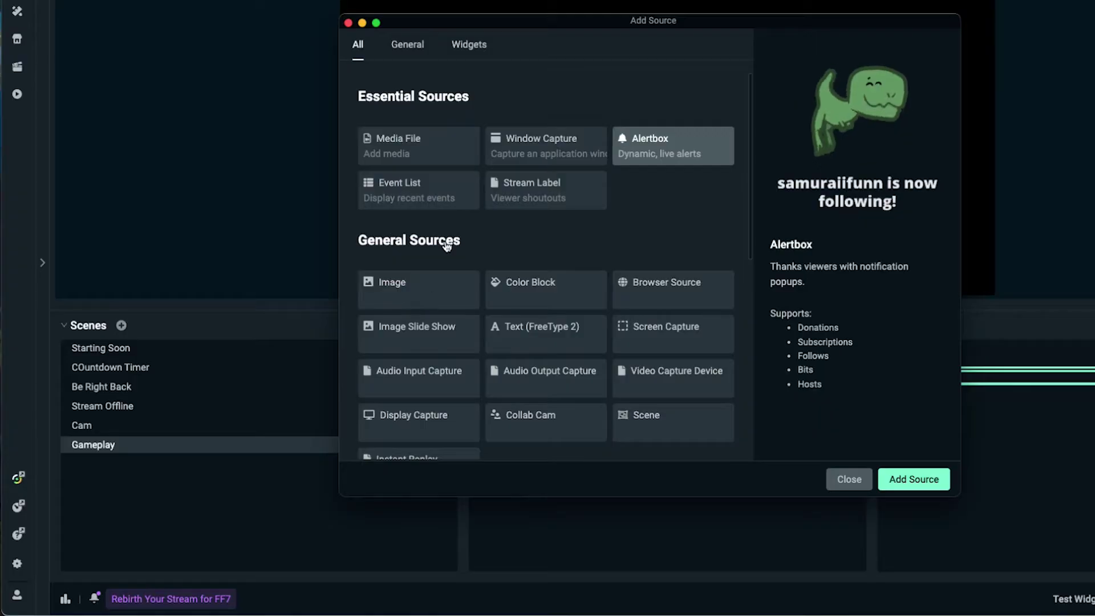
pyautogui.click(387, 147)
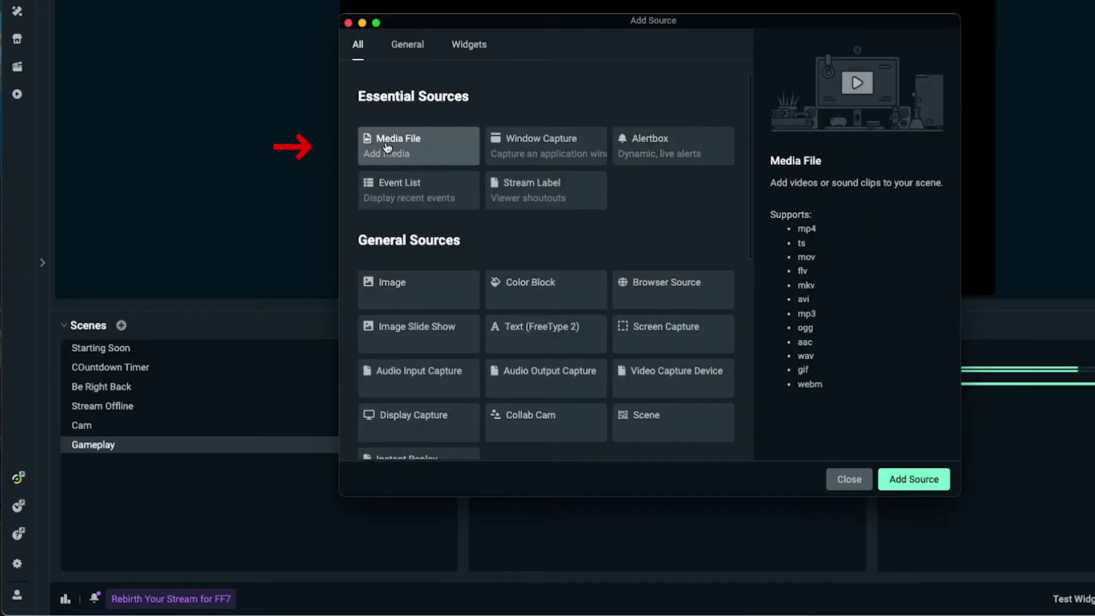
# Step: Create a new Media File source named 'Overlay Webcam' rather than reusing an existing one
pyautogui.click(911, 483)
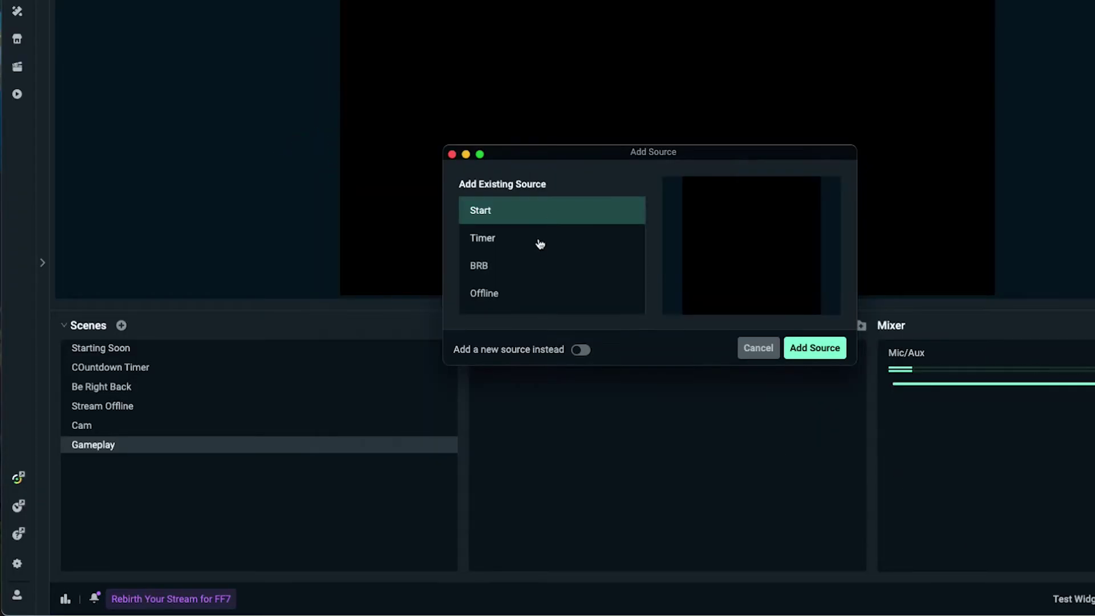
pyautogui.click(577, 350)
pyautogui.moveTo(513, 245); pyautogui.dragTo(452, 235)
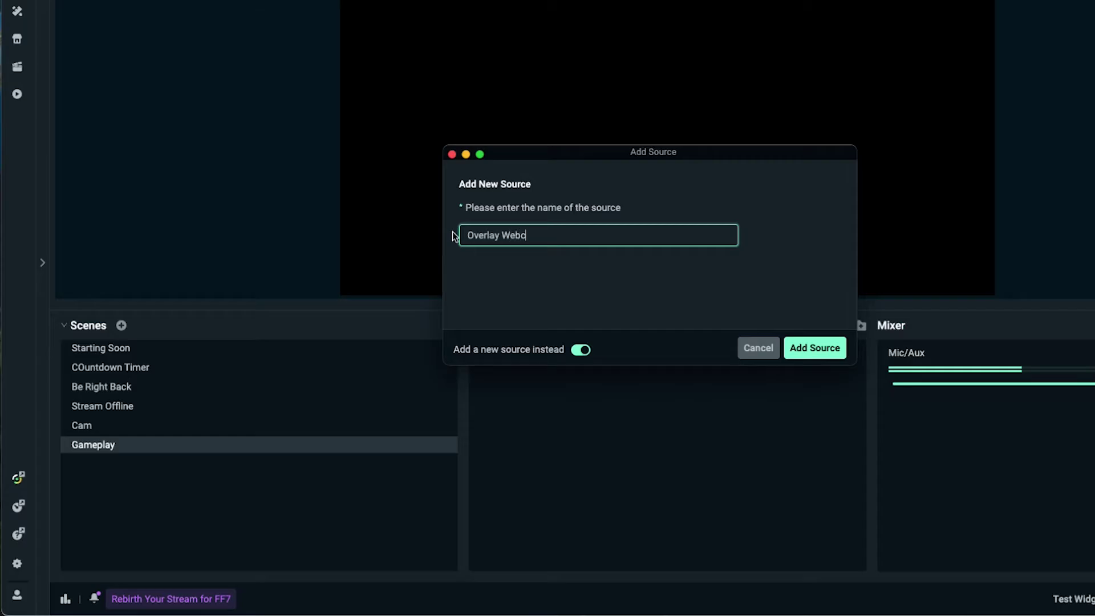
pyautogui.click(810, 349)
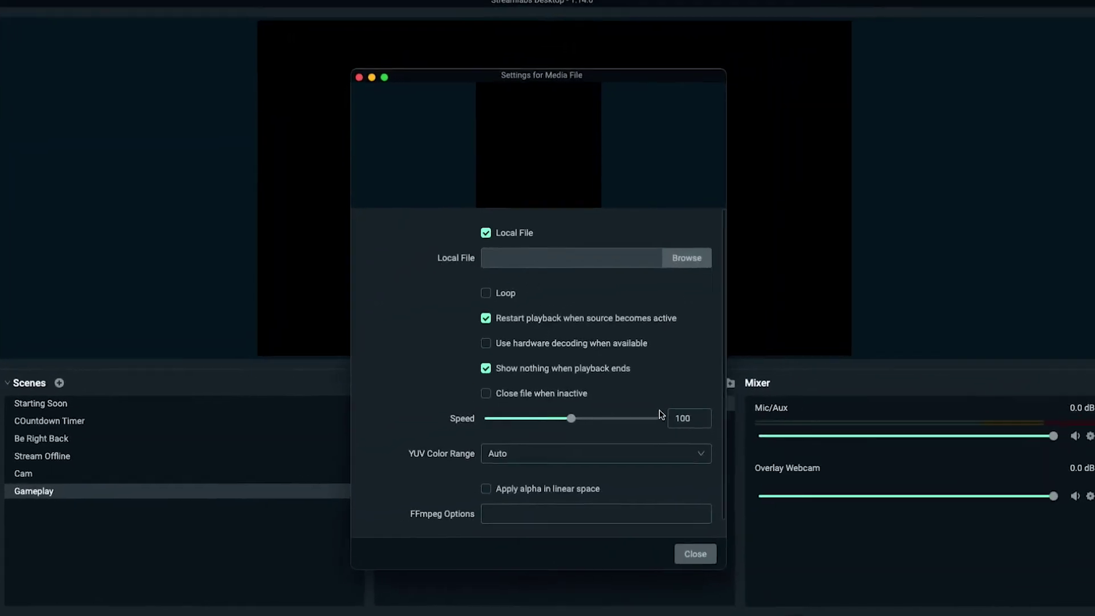
# Step: Load a .webm file from Desktop > overlay package > Webcam Overlays into the Overlay Webcam source
pyautogui.click(673, 268)
pyautogui.click(310, 173)
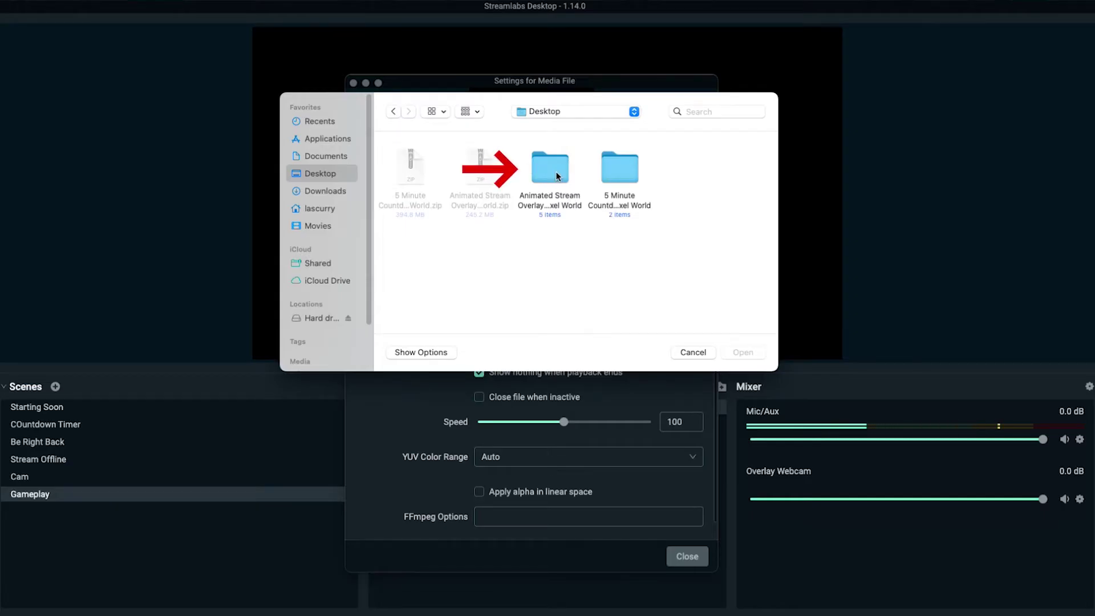
pyautogui.doubleClick(556, 174)
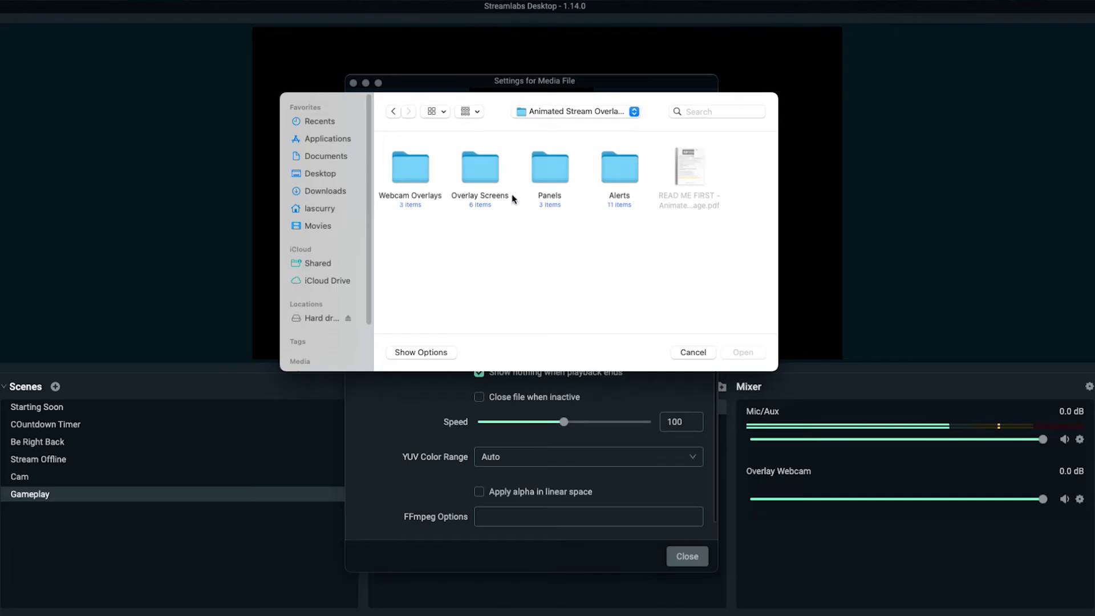
pyautogui.doubleClick(410, 180)
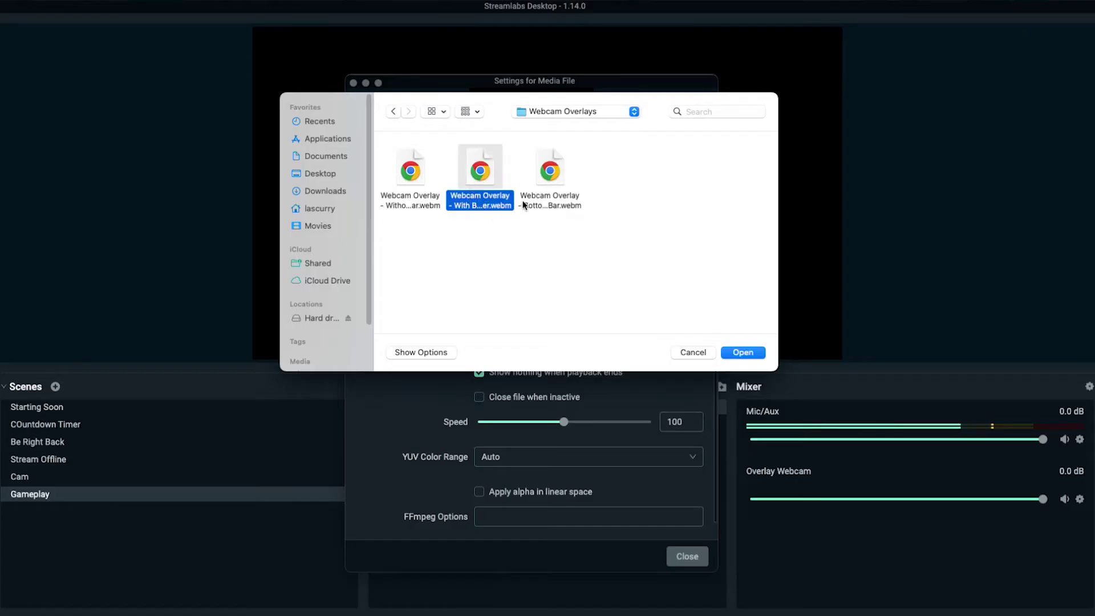
pyautogui.click(743, 352)
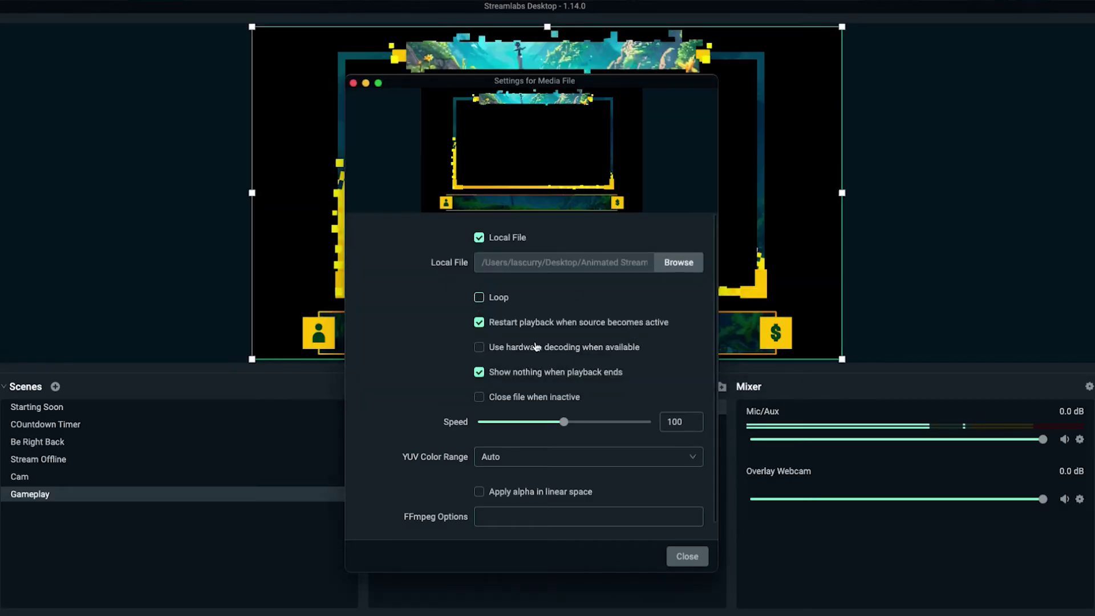
pyautogui.click(687, 557)
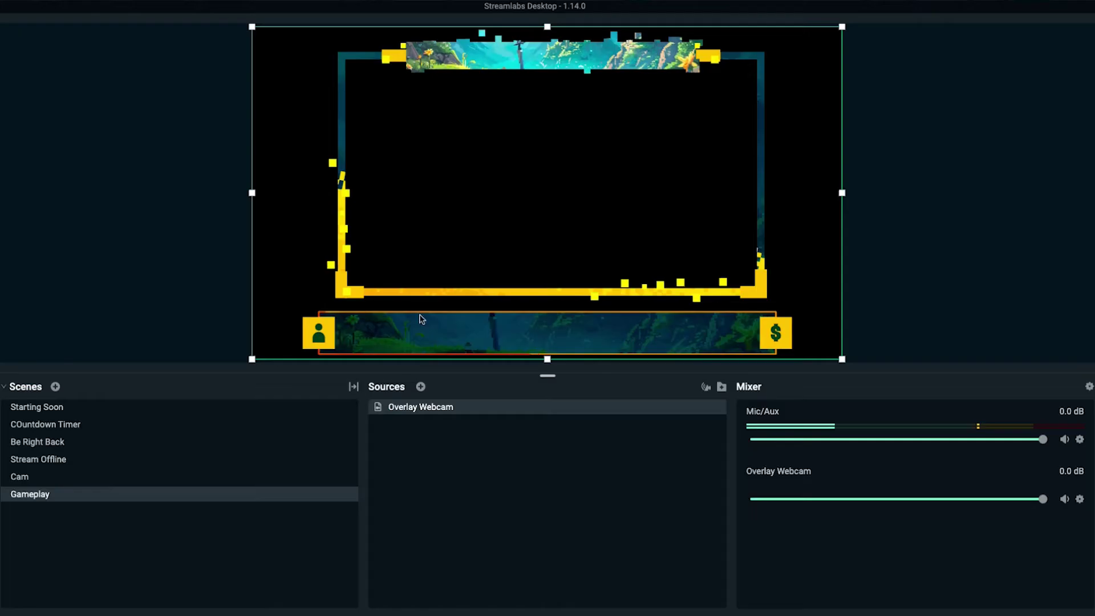
# Step: Add a new Video Capture Device source named 'Camea for Webcam OV3rlay'
pyautogui.click(421, 386)
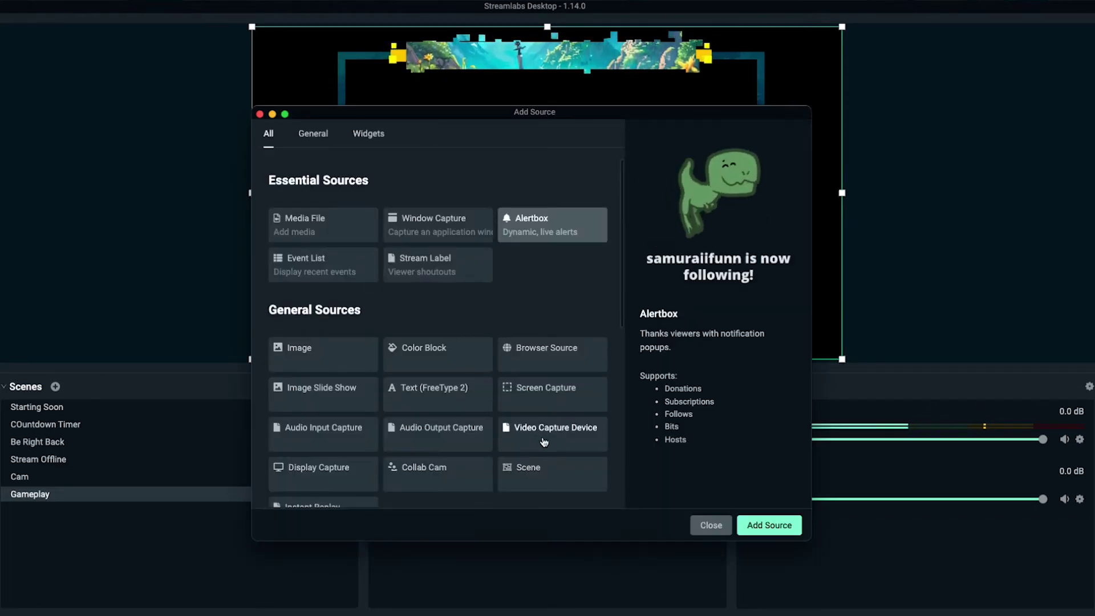
pyautogui.click(546, 440)
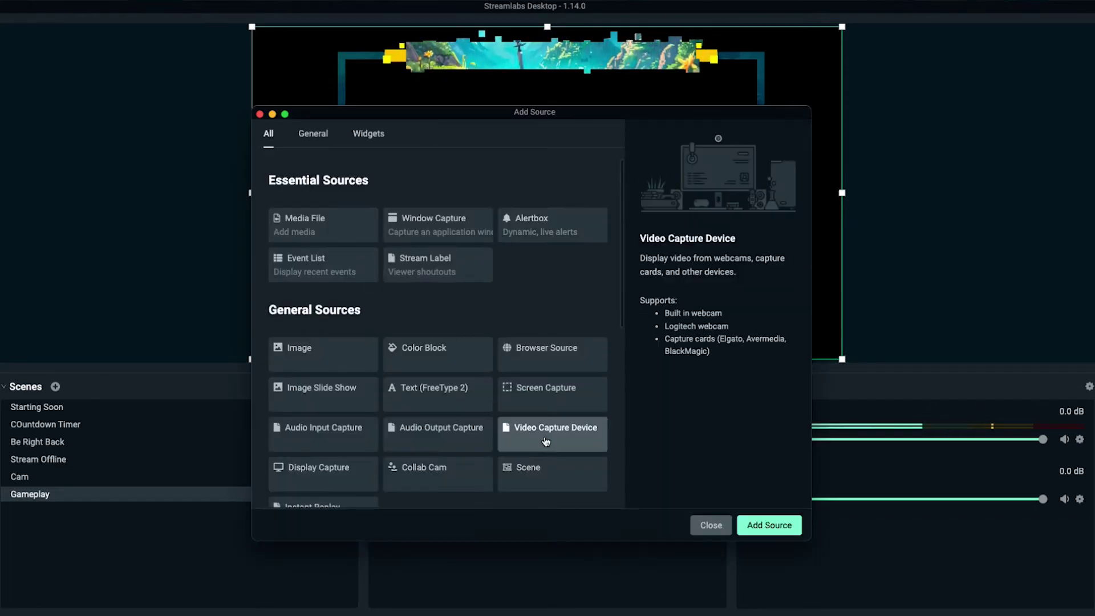
pyautogui.click(756, 527)
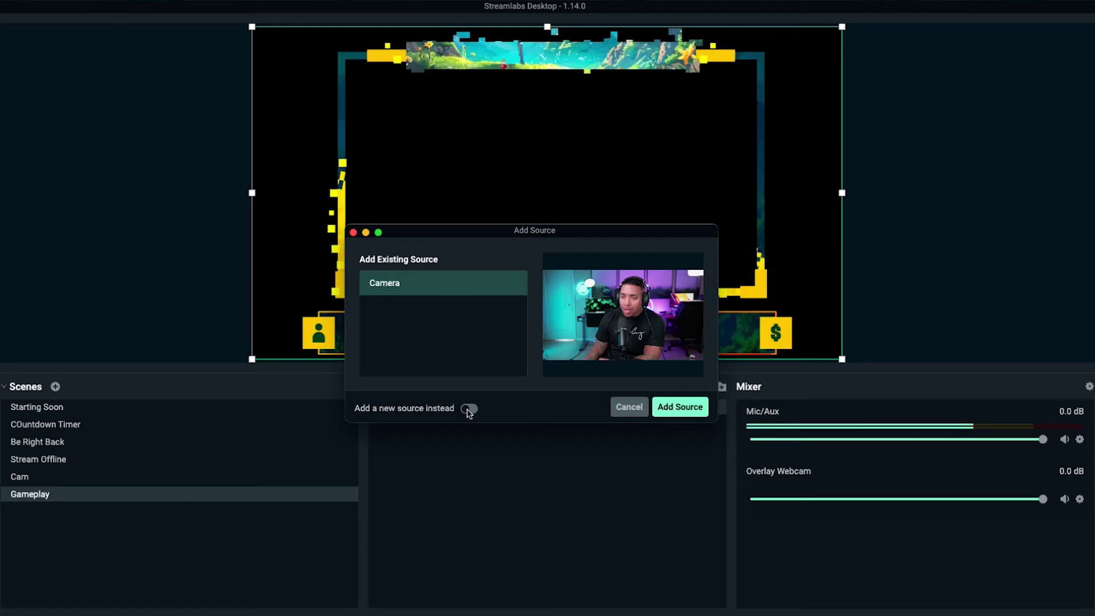
pyautogui.click(469, 409)
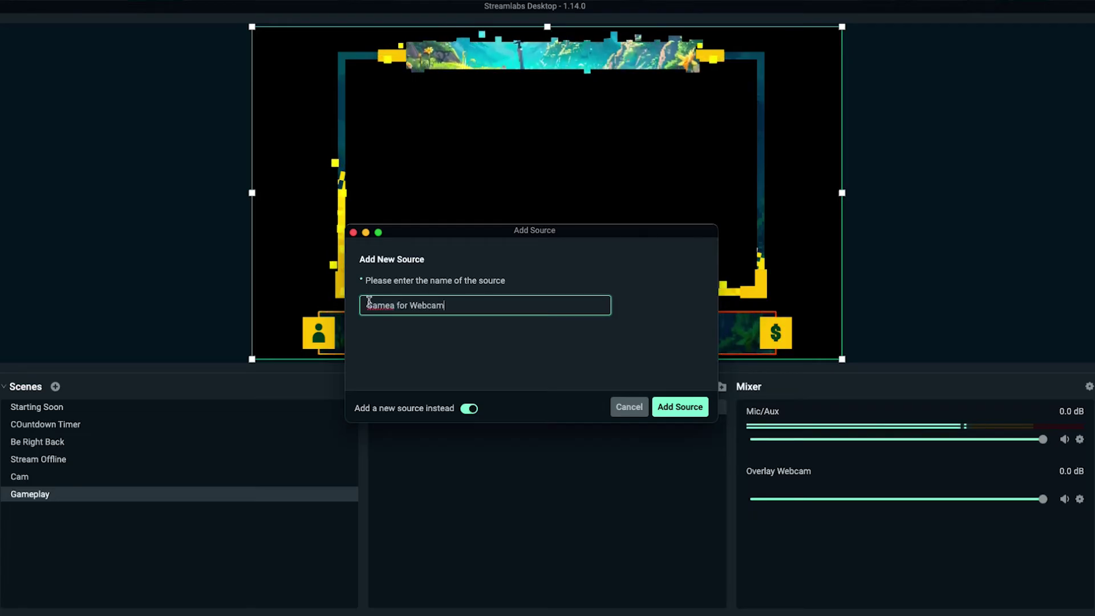
pyautogui.click(668, 407)
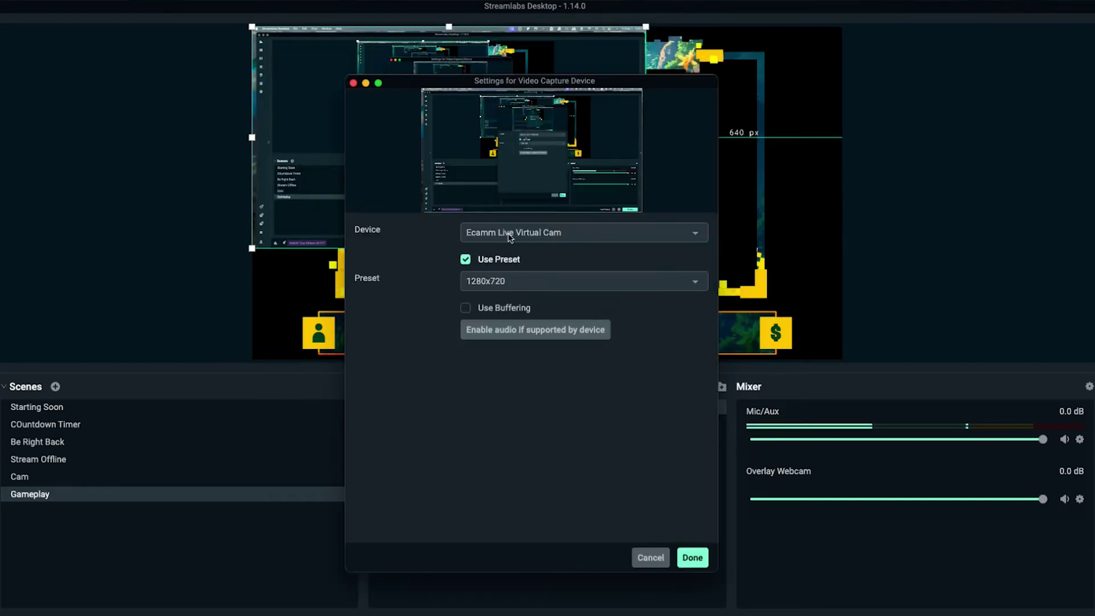
# Step: Close its settings without picking a device, then delete the Camea for Webcam OV3rlay source
pyautogui.click(467, 233)
pyautogui.click(648, 553)
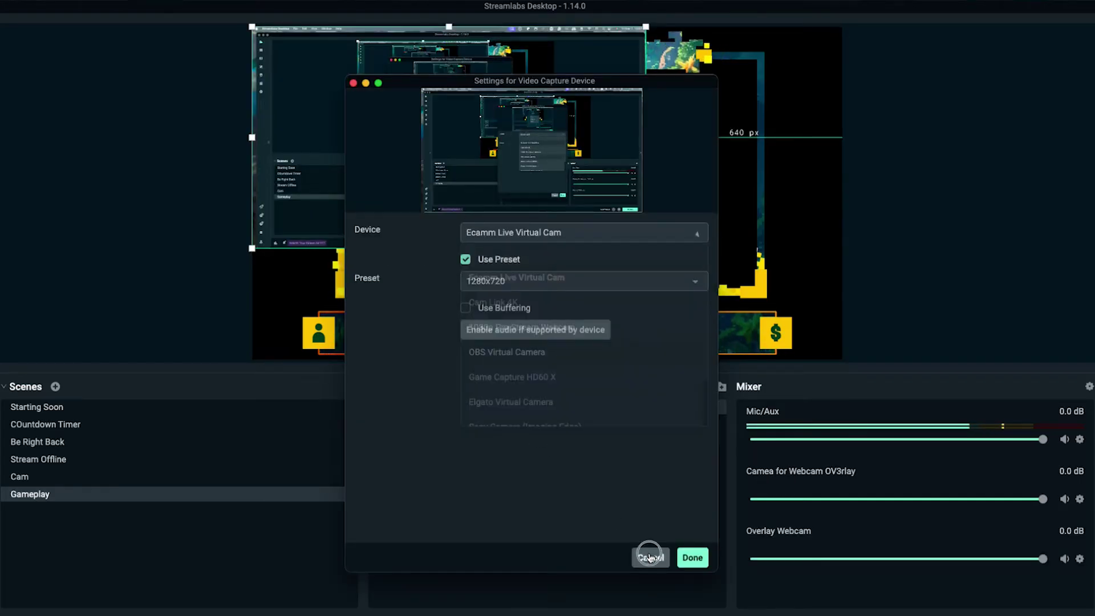
pyautogui.click(649, 556)
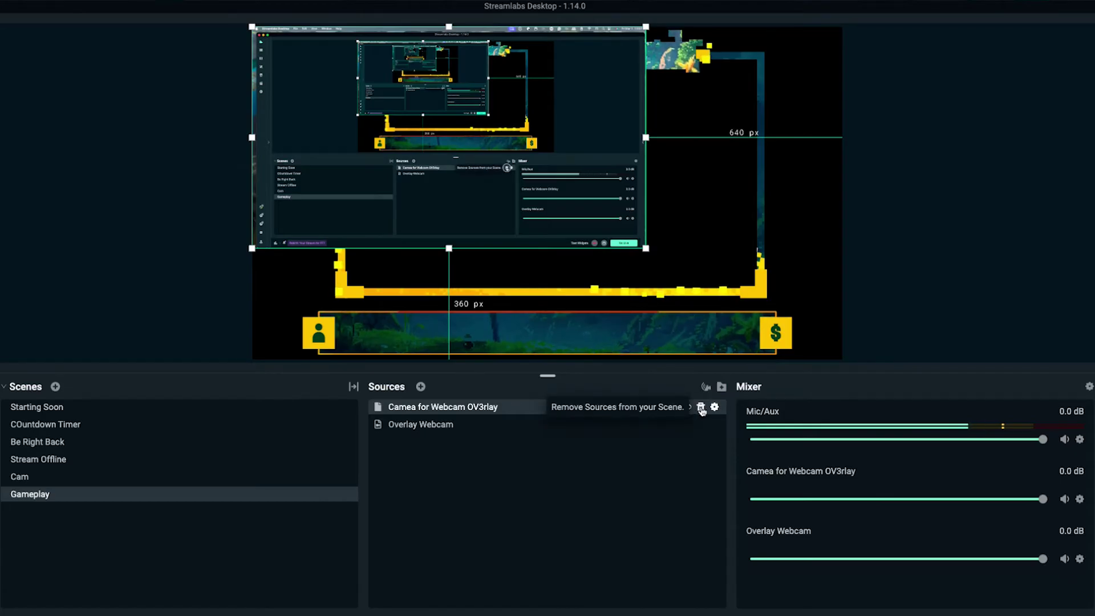
pyautogui.click(701, 408)
pyautogui.click(495, 366)
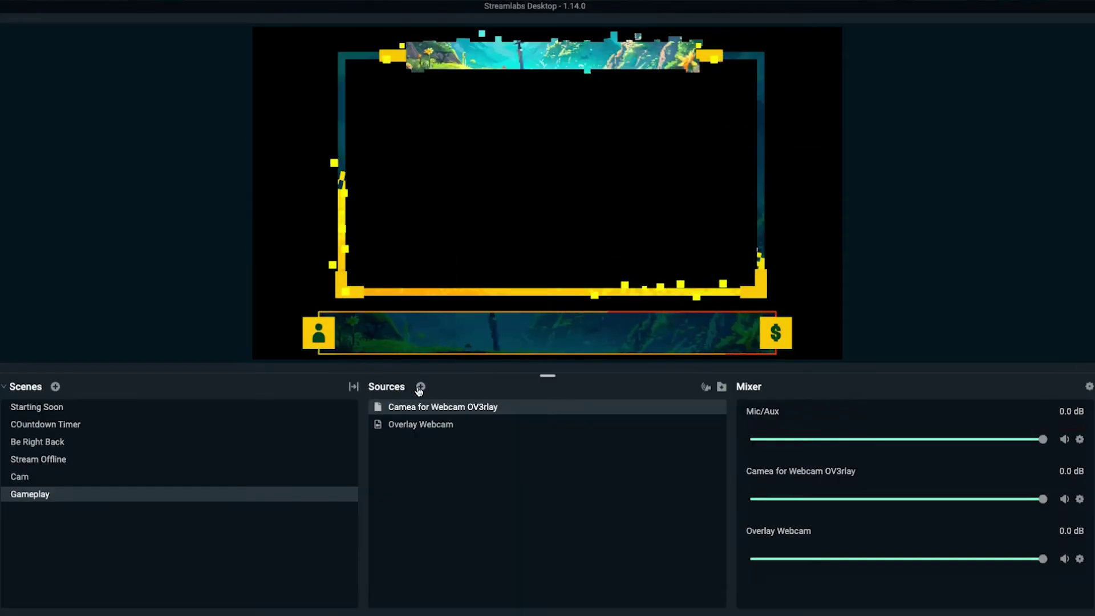
# Step: Add the existing Camera video capture source to the Gameplay scene
pyautogui.click(421, 387)
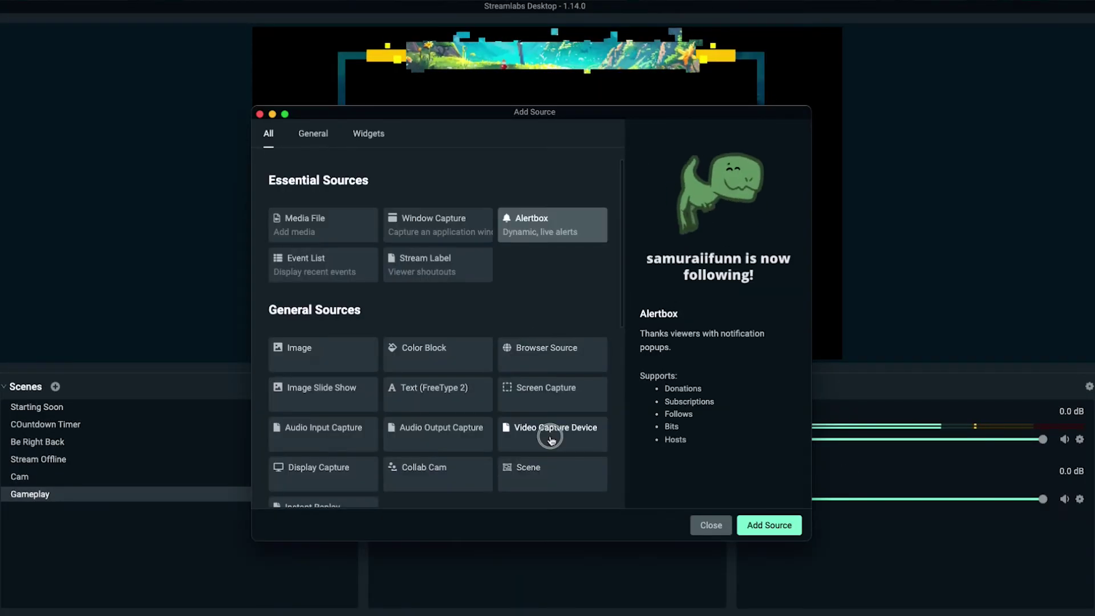
pyautogui.click(552, 440)
pyautogui.click(771, 523)
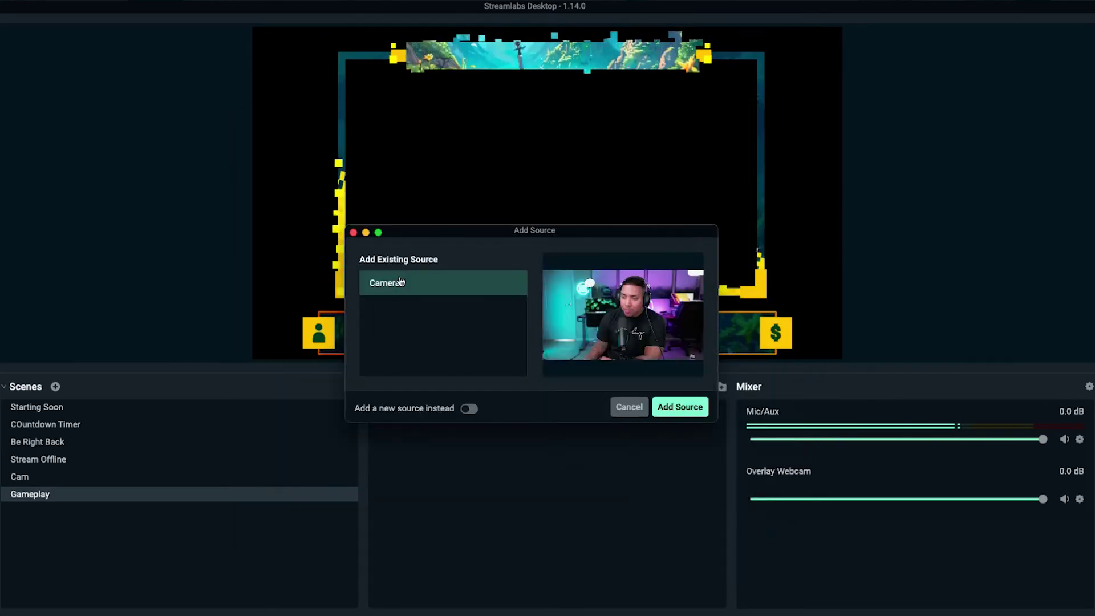
pyautogui.click(673, 415)
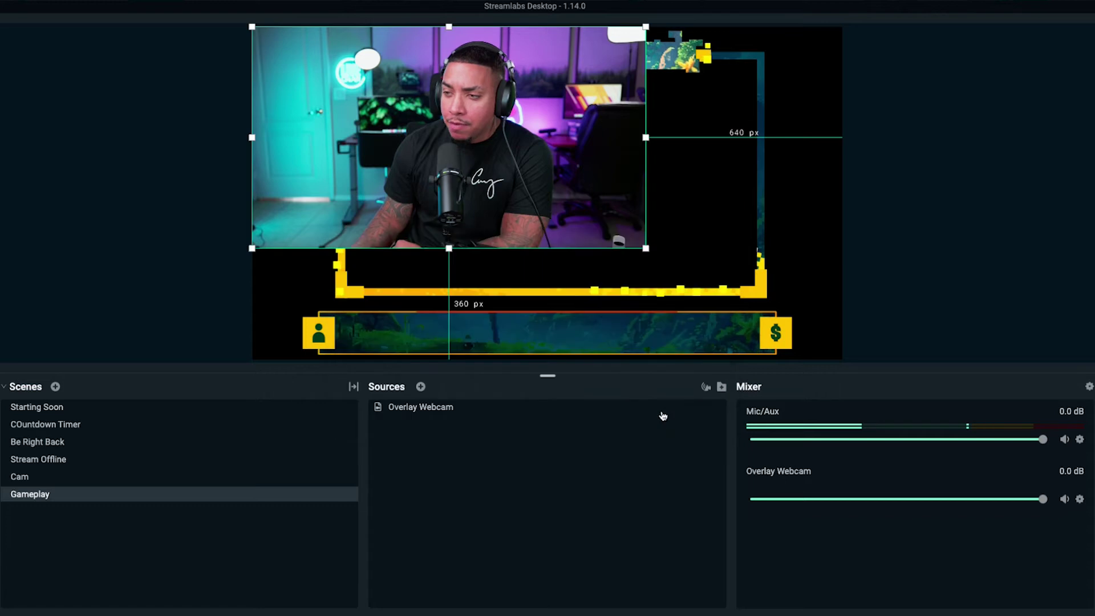
# Step: Fit the Camera feed inside the overlay frame and layer it beneath Overlay Webcam
pyautogui.moveTo(499, 166)
pyautogui.mouseDown()
pyautogui.moveTo(525, 171)
pyautogui.moveTo(498, 159)
pyautogui.moveTo(506, 156)
pyautogui.mouseUp()
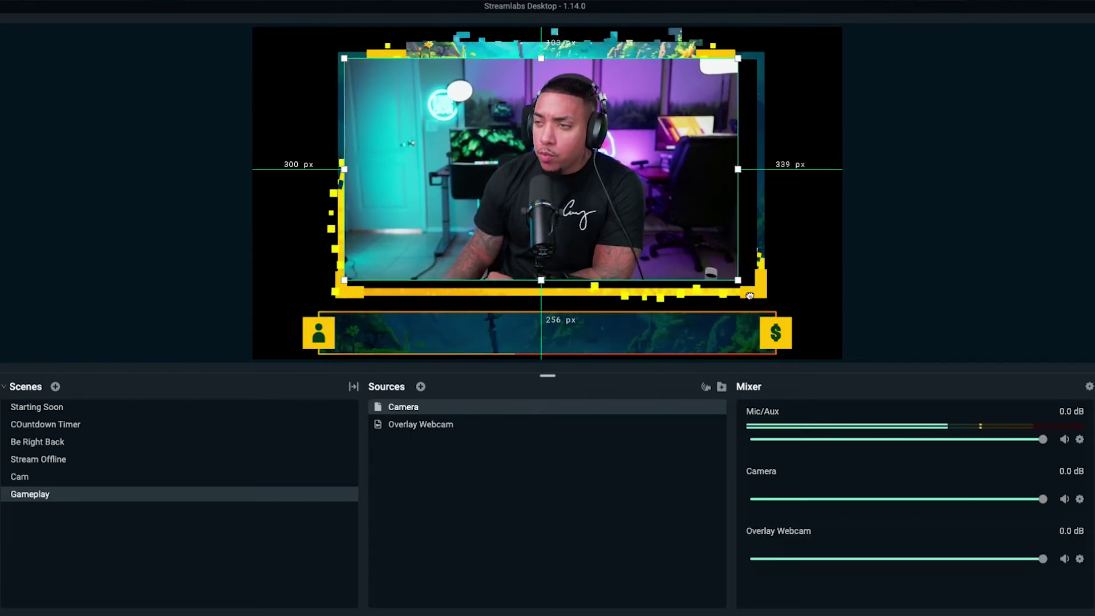
pyautogui.moveTo(736, 280); pyautogui.dragTo(756, 291)
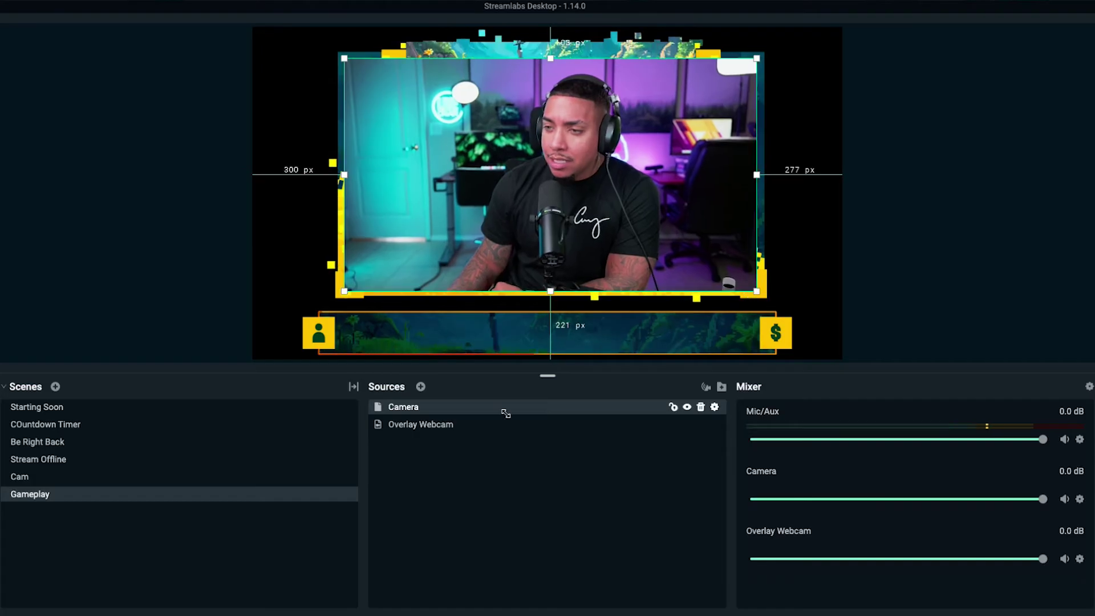
pyautogui.moveTo(411, 417); pyautogui.dragTo(433, 432)
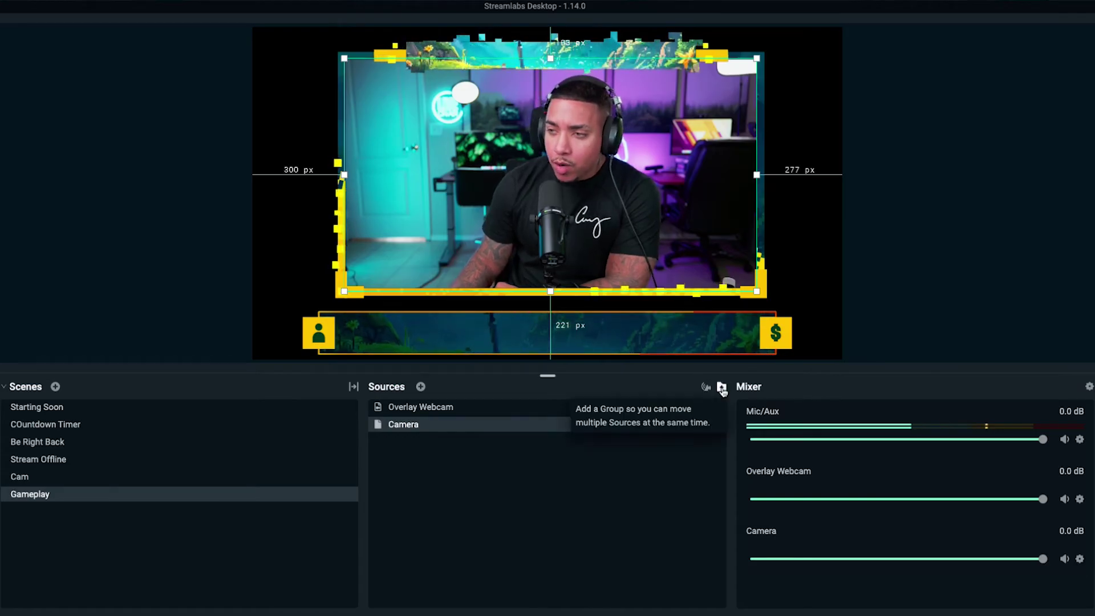
pyautogui.click(722, 387)
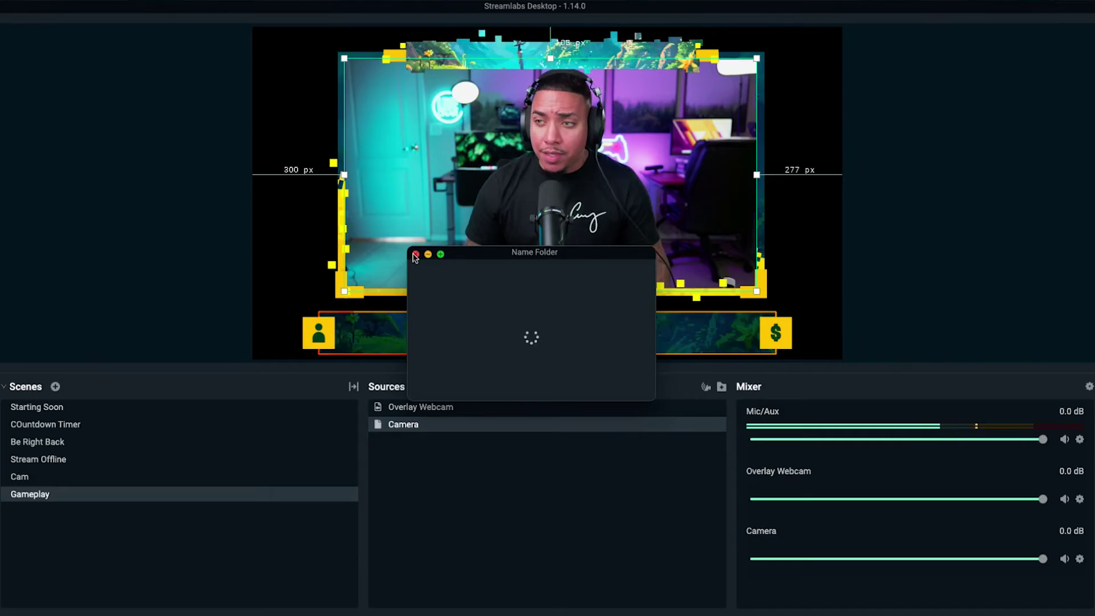
# Step: Create a 'New Folder' group holding Overlay Webcam and Camera
pyautogui.click(415, 256)
pyautogui.click(722, 388)
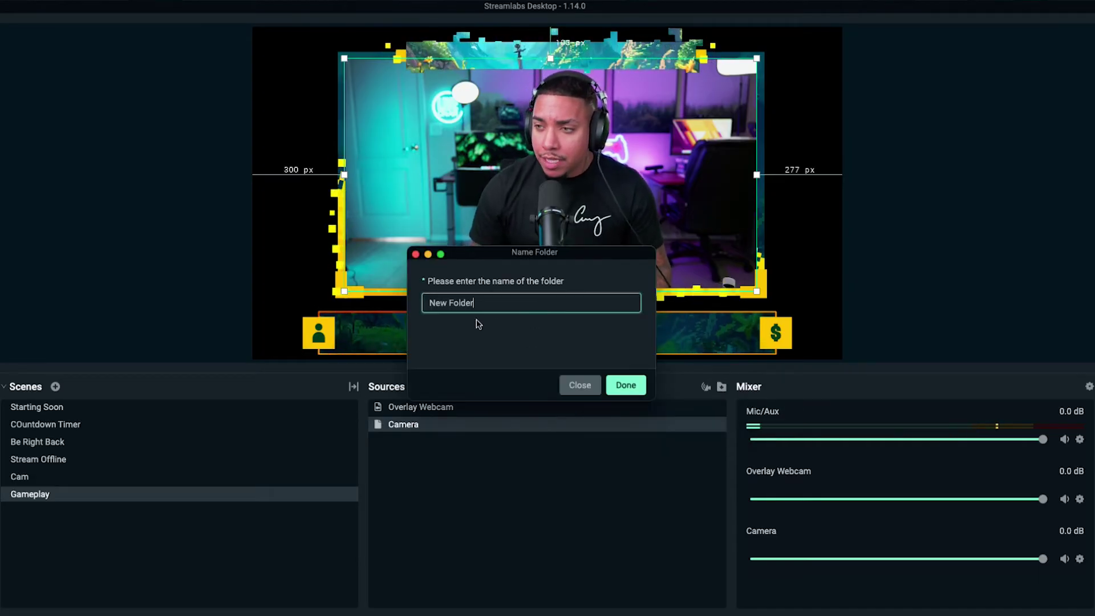
pyautogui.click(618, 387)
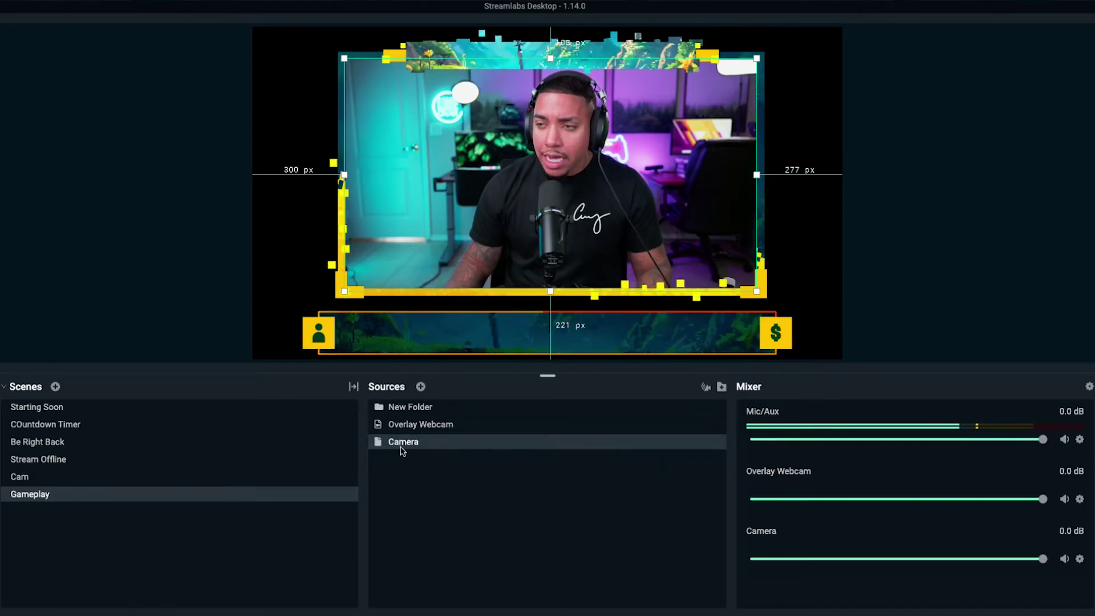
pyautogui.moveTo(409, 428); pyautogui.dragTo(434, 423)
# Step: Shrink the New Folder webcam group to a small box and move it to the lower left
pyautogui.click(405, 412)
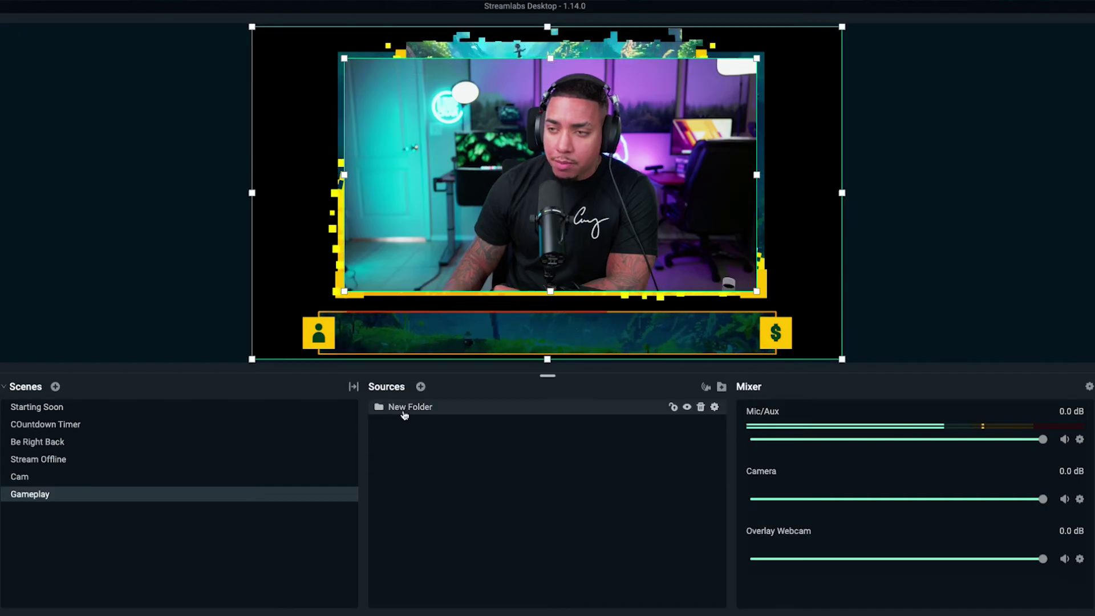
pyautogui.moveTo(827, 35); pyautogui.dragTo(453, 273)
pyautogui.moveTo(353, 276); pyautogui.dragTo(341, 224)
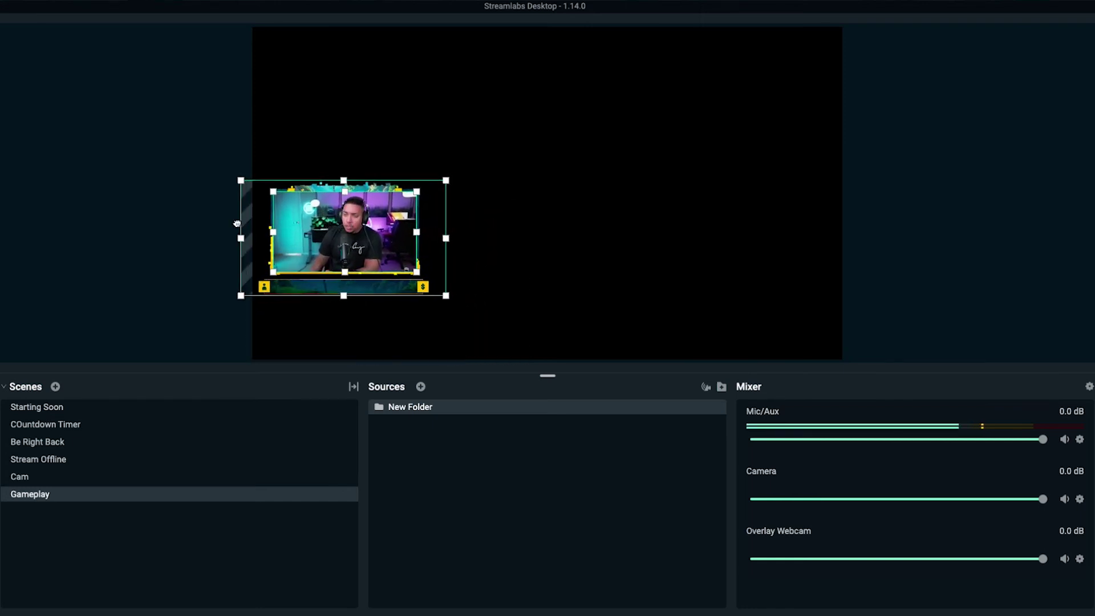
pyautogui.click(213, 224)
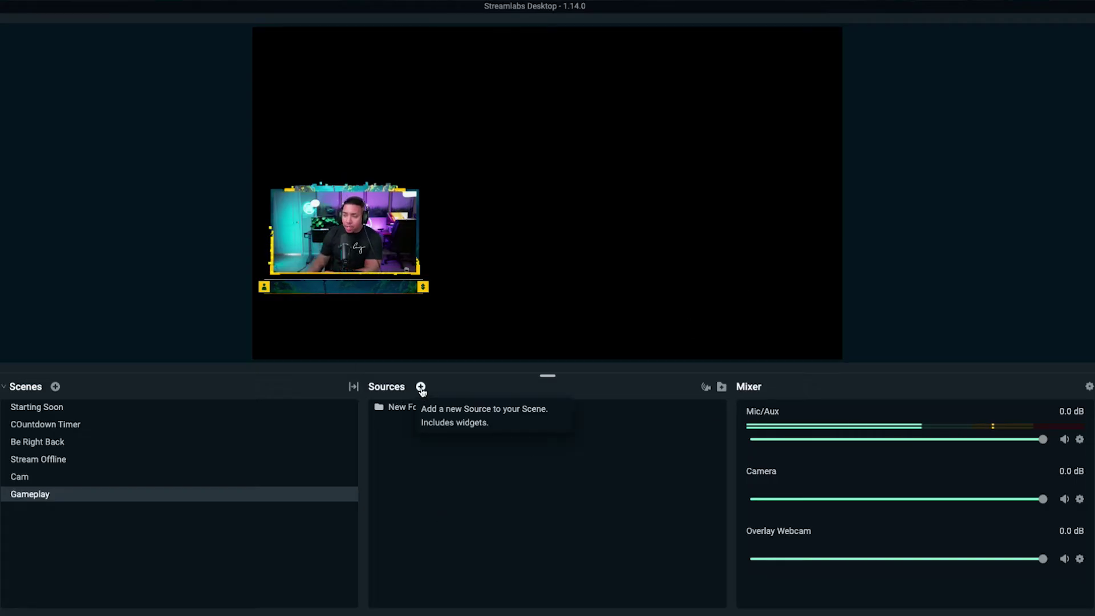
# Step: Add a new Window Capture source named 'Gaming'
pyautogui.click(421, 386)
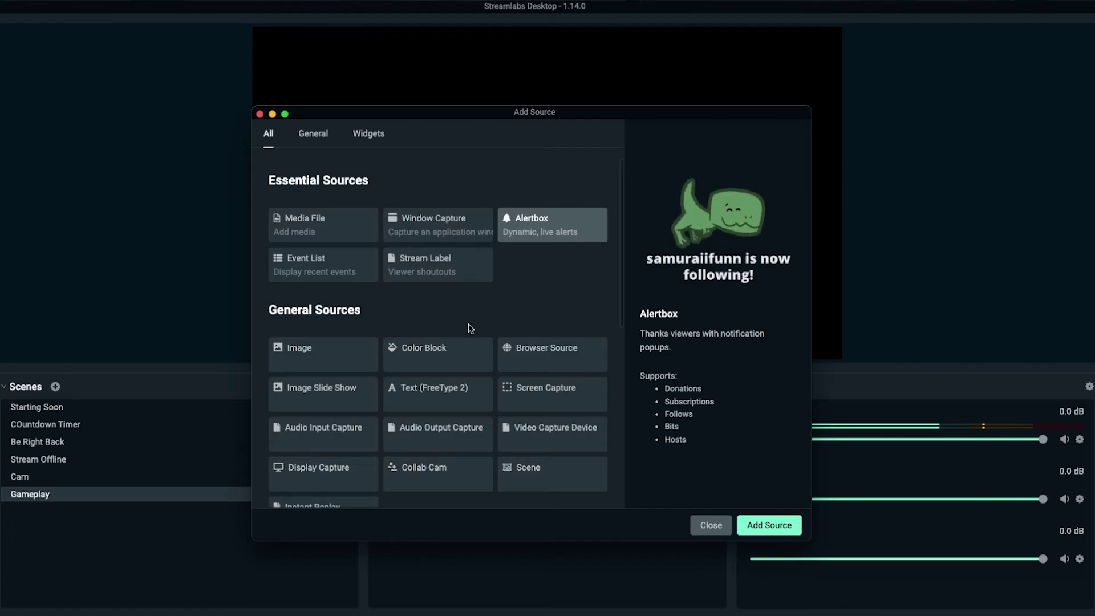
pyautogui.scroll(-1, 465, 328)
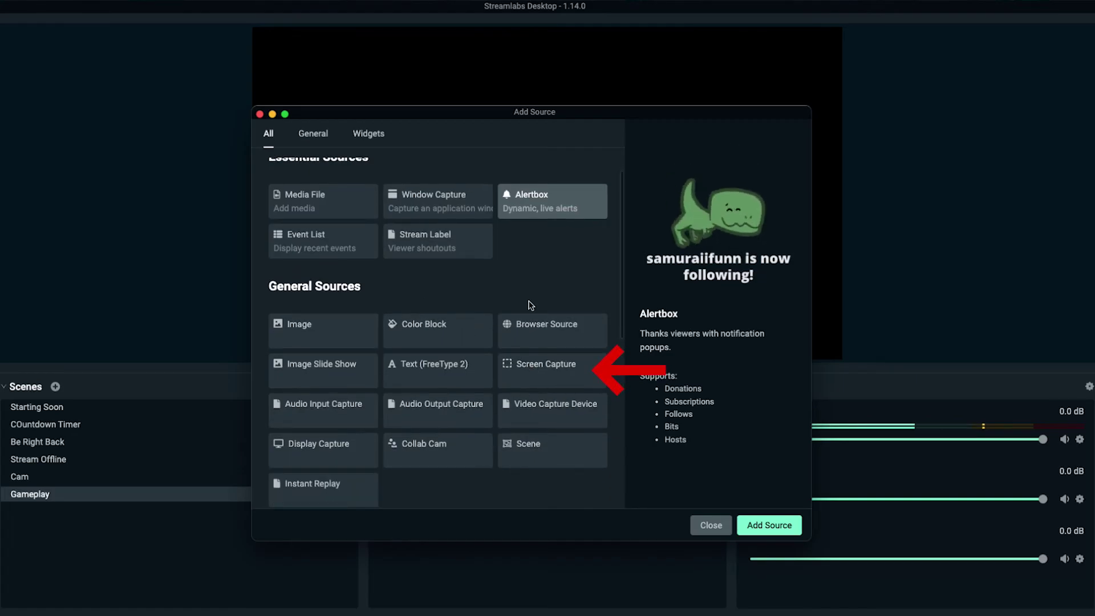
pyautogui.click(427, 208)
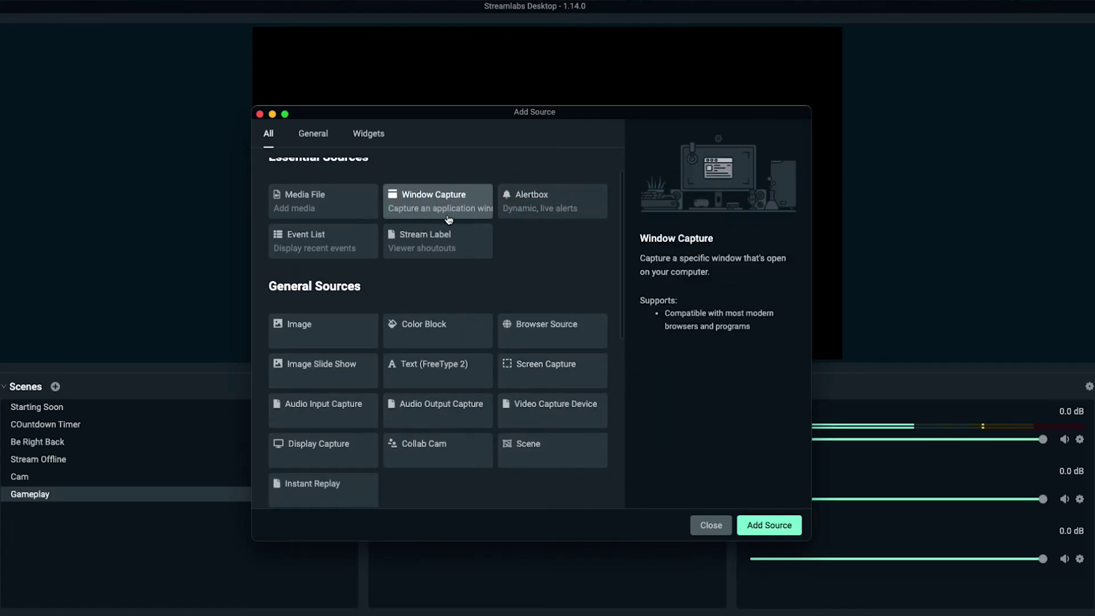
pyautogui.click(754, 526)
pyautogui.press('super+a')
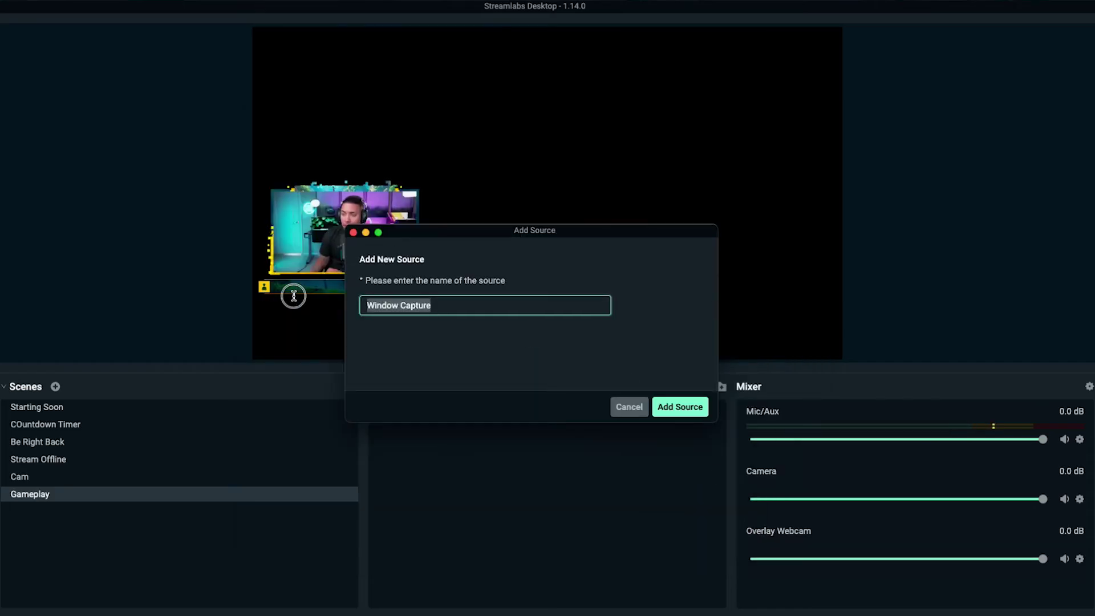
pyautogui.write('Gaming')
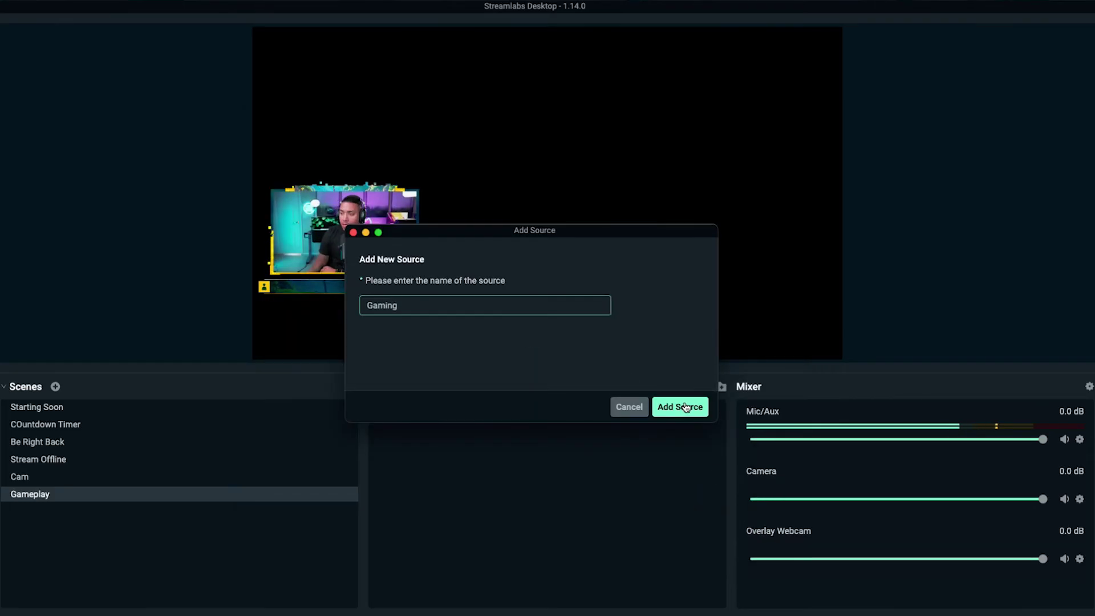
pyautogui.click(682, 407)
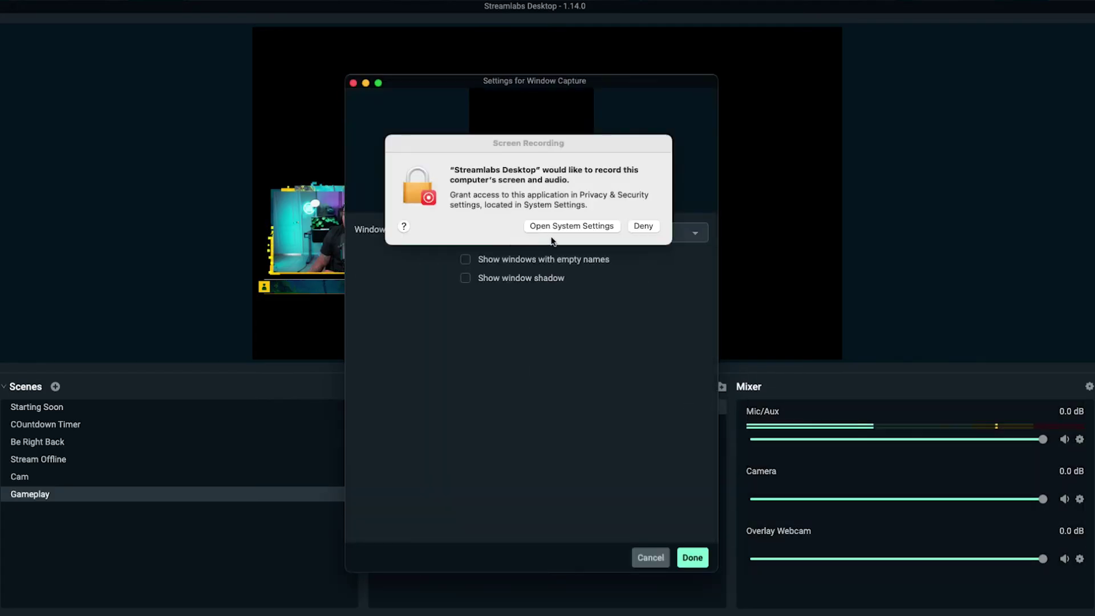
# Step: Decline screen recording permission, cancel the window capture settings, and delete the Gaming source
pyautogui.click(643, 227)
pyautogui.click(530, 234)
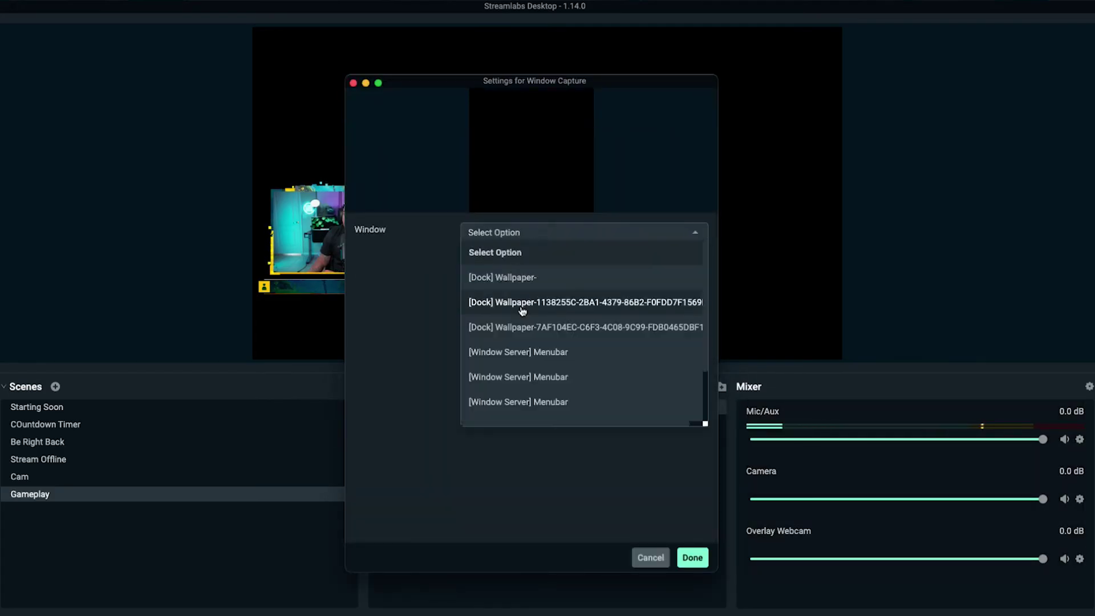
pyautogui.click(499, 483)
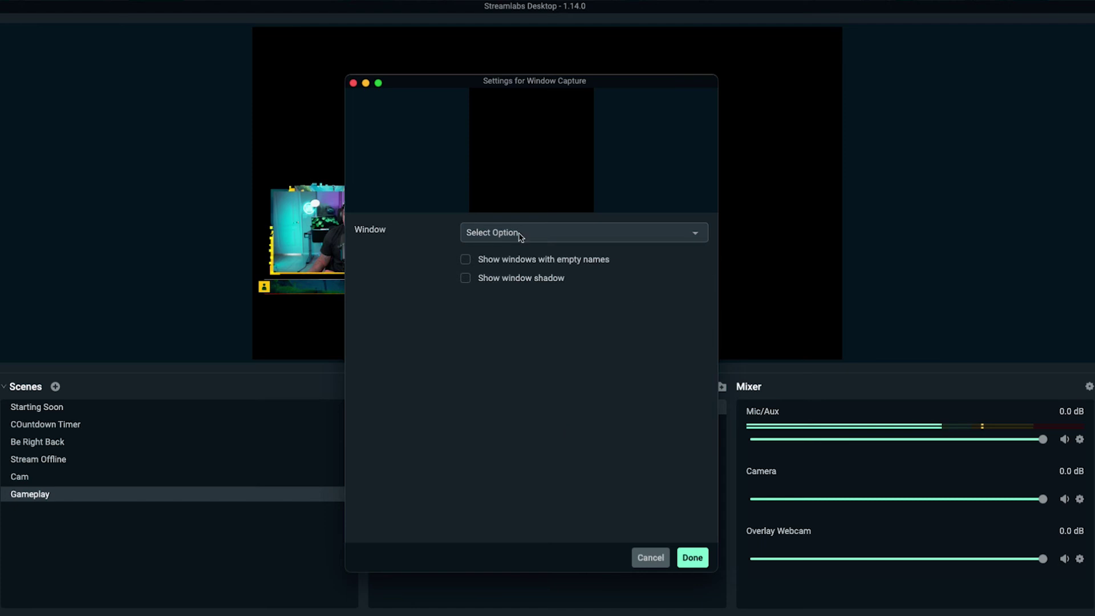
pyautogui.click(649, 559)
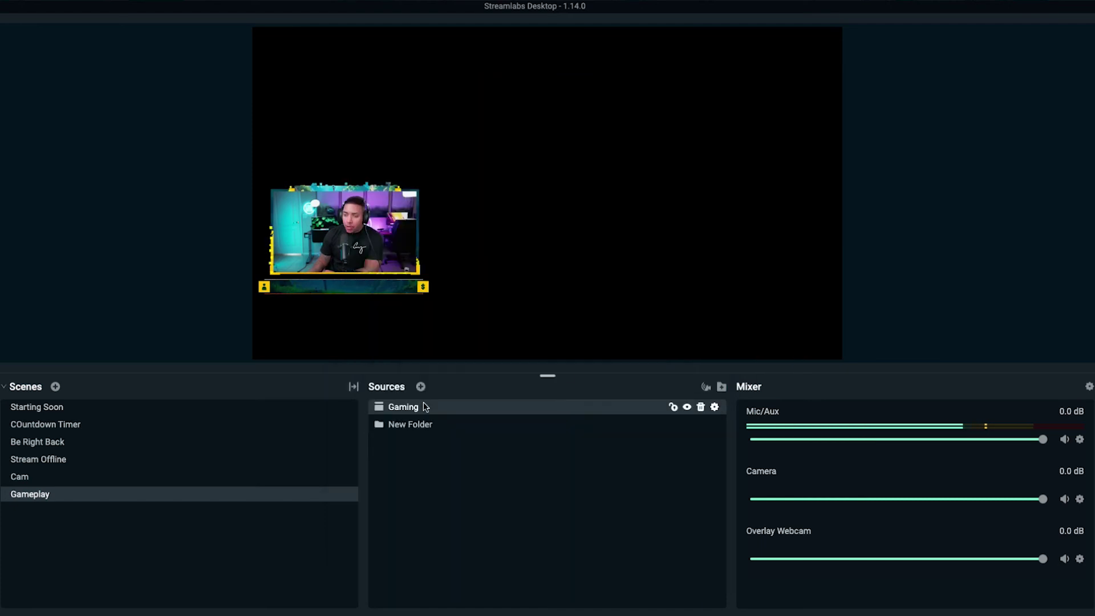
pyautogui.click(700, 406)
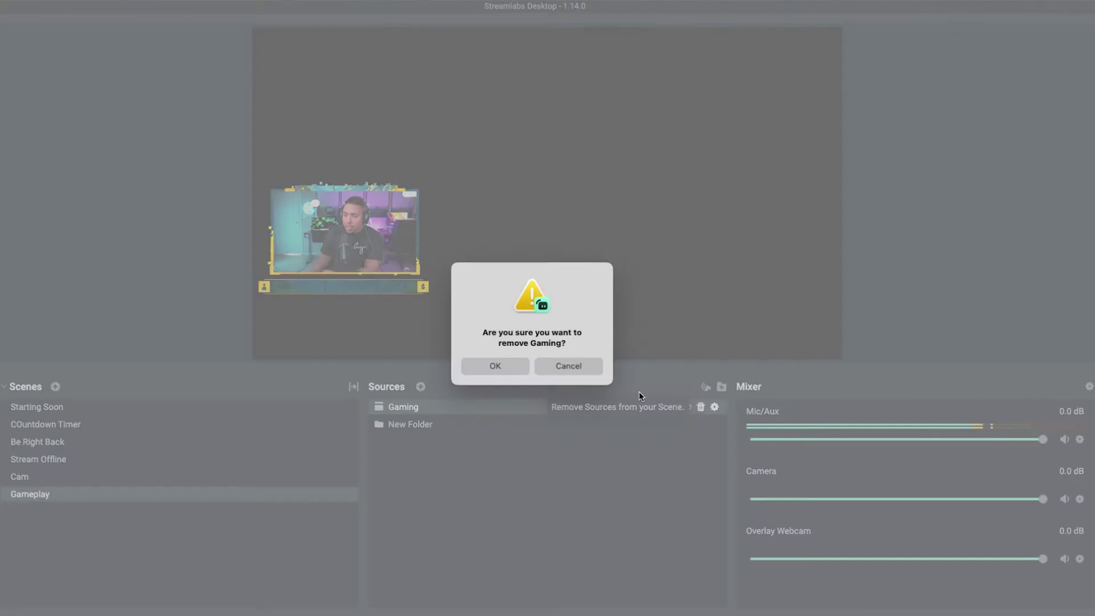
pyautogui.click(516, 366)
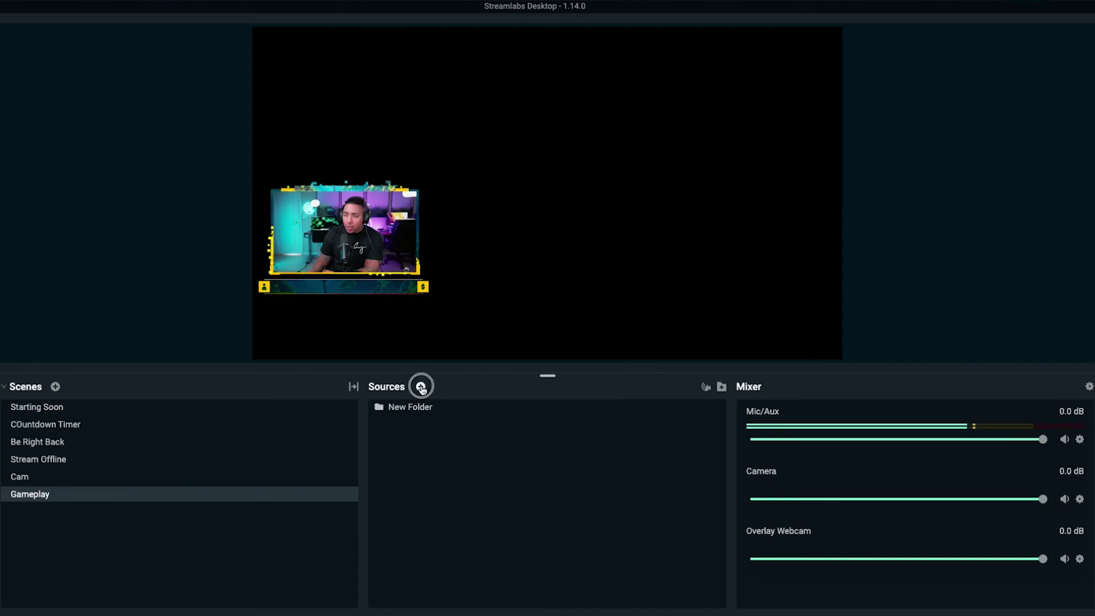
pyautogui.click(420, 386)
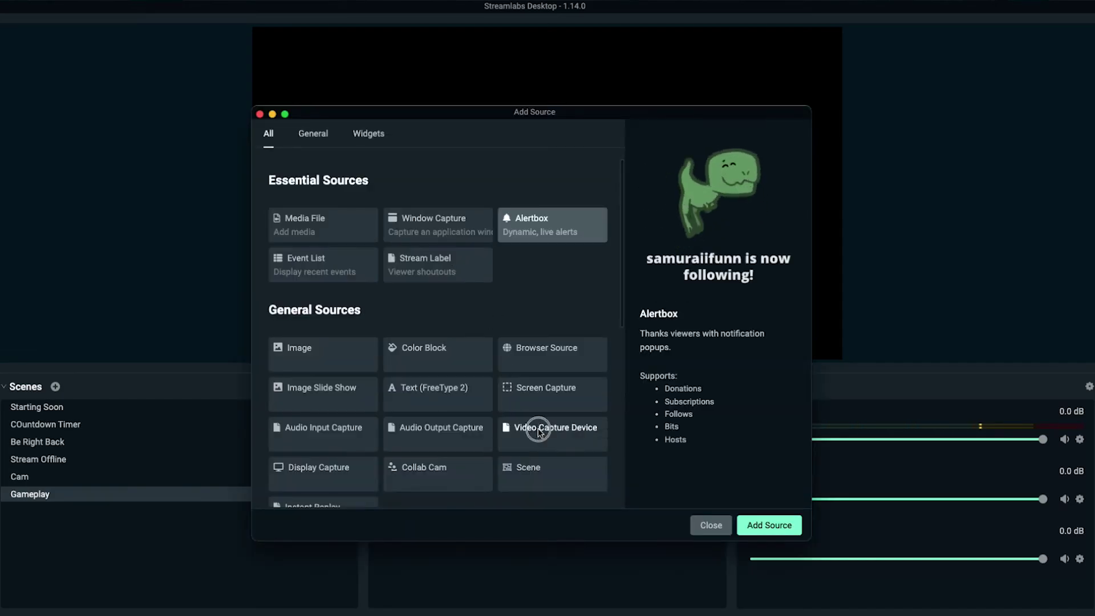
# Step: Add a new Video Capture Device source named 'Capture Card' using Game Capture HD60 X
pyautogui.click(539, 429)
pyautogui.click(754, 522)
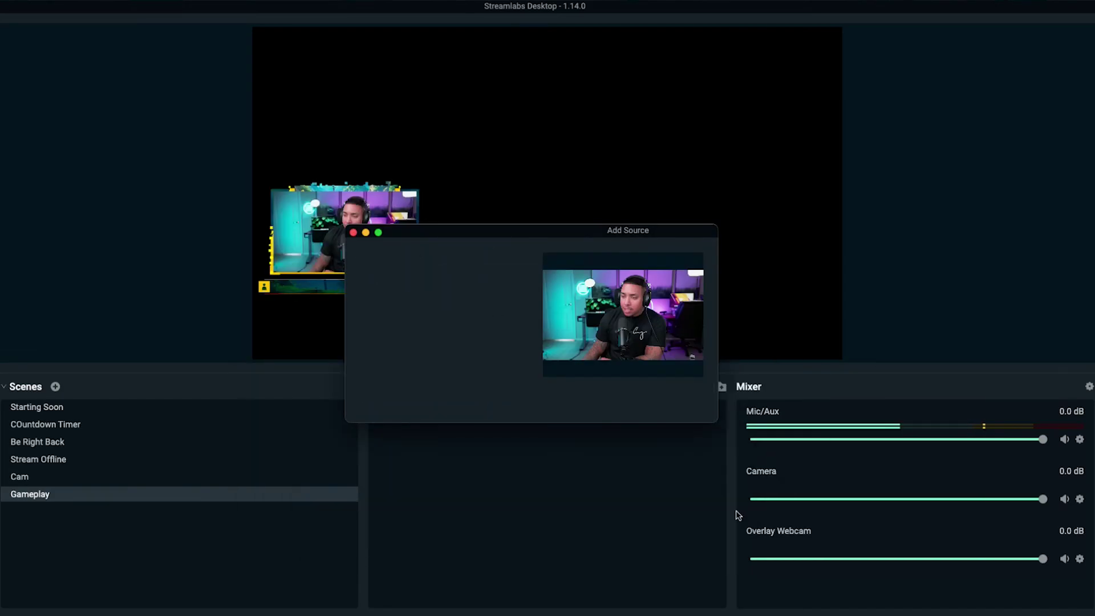
pyautogui.click(467, 409)
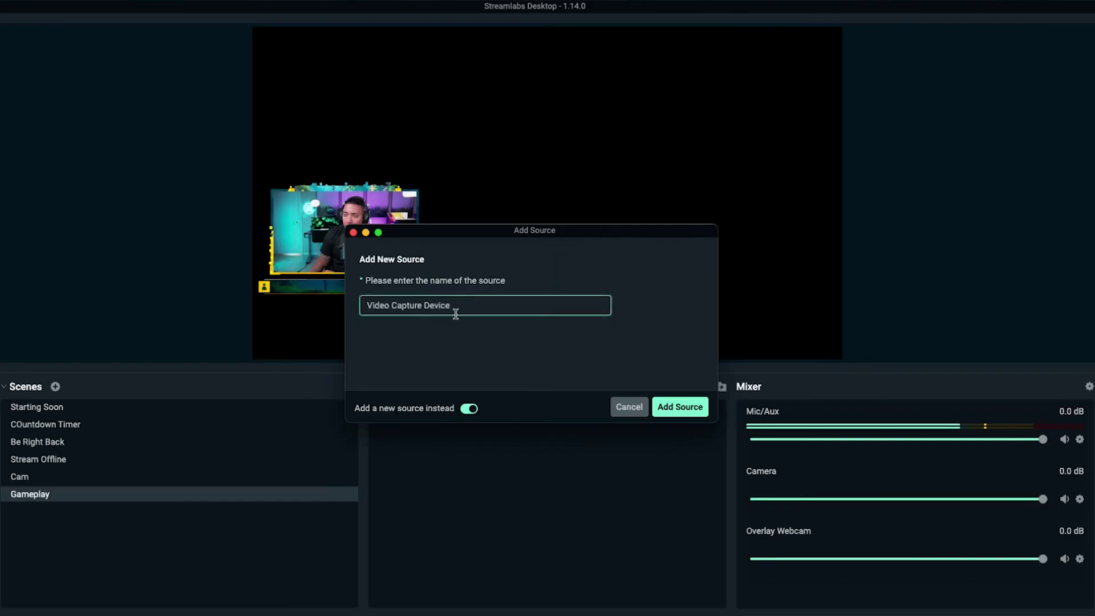
pyautogui.moveTo(455, 314); pyautogui.dragTo(340, 304)
pyautogui.write('Capture Card')
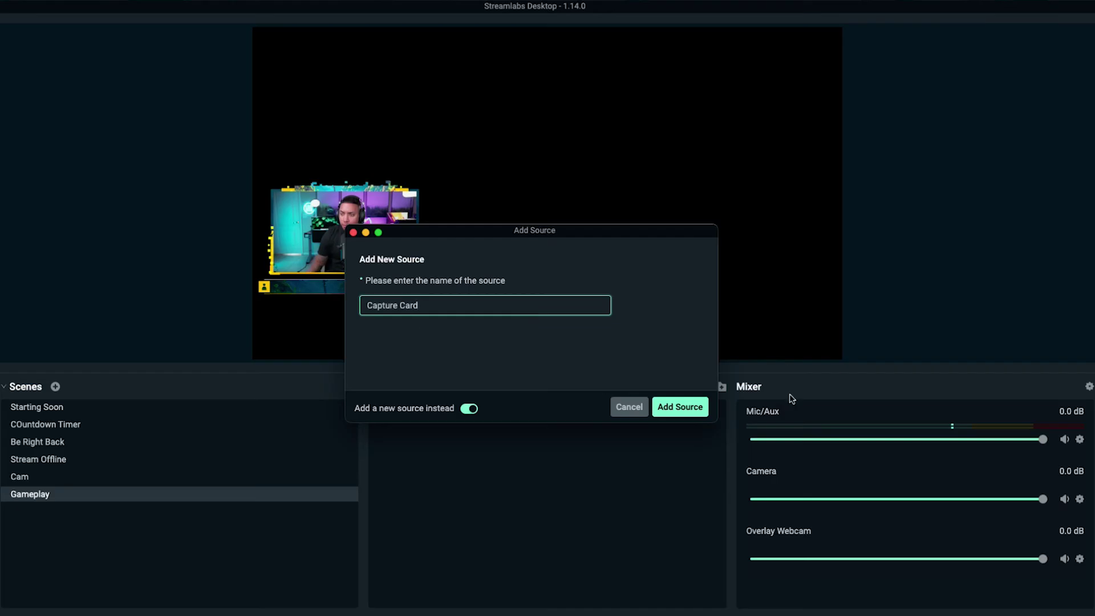
pyautogui.click(677, 406)
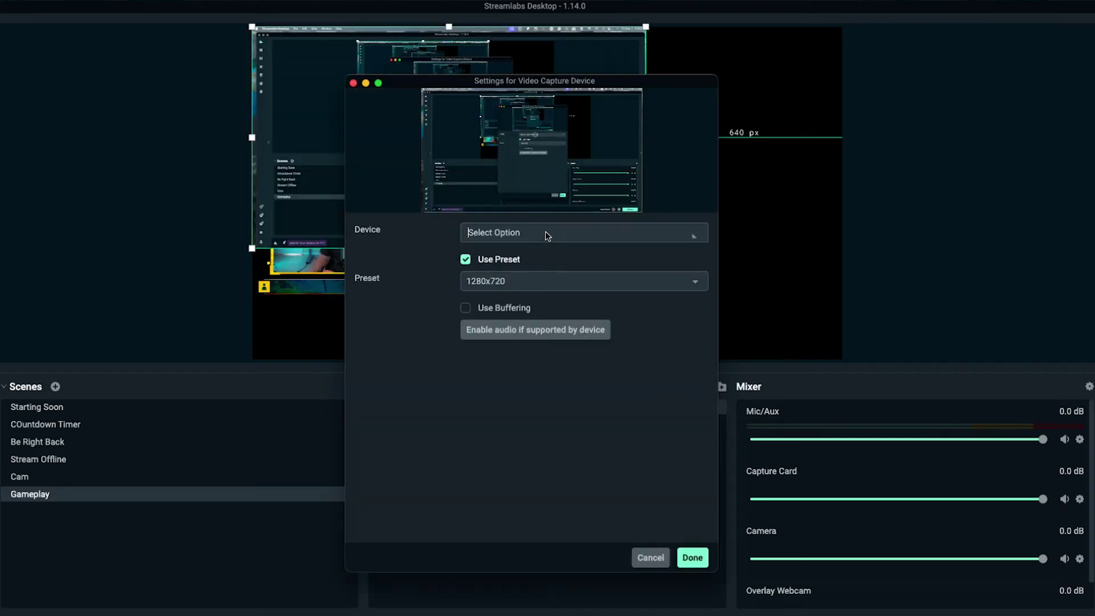
pyautogui.click(545, 232)
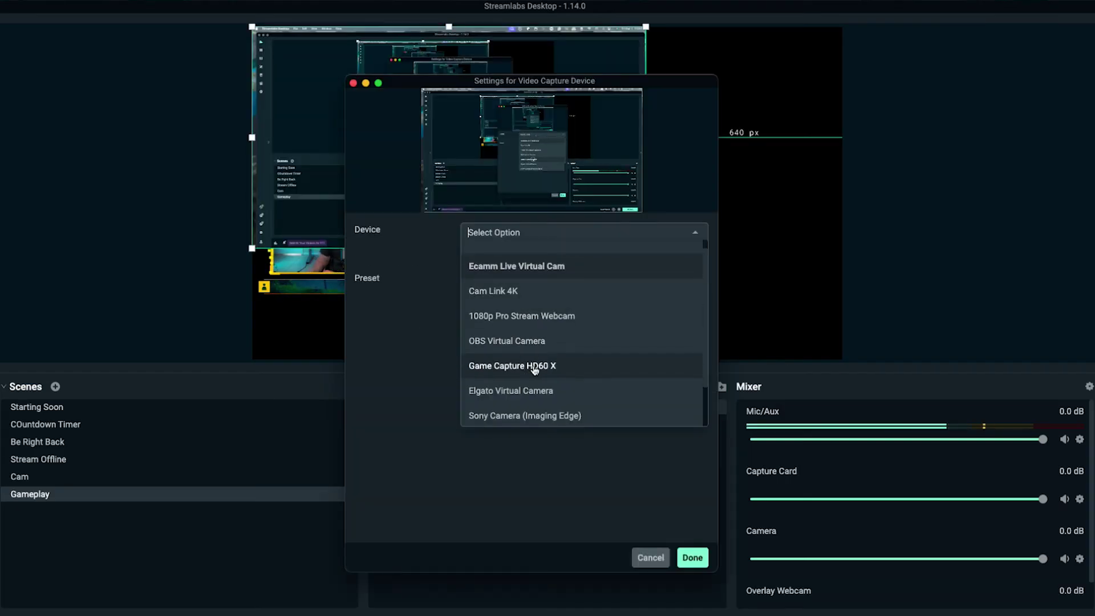
pyautogui.click(535, 368)
pyautogui.click(691, 559)
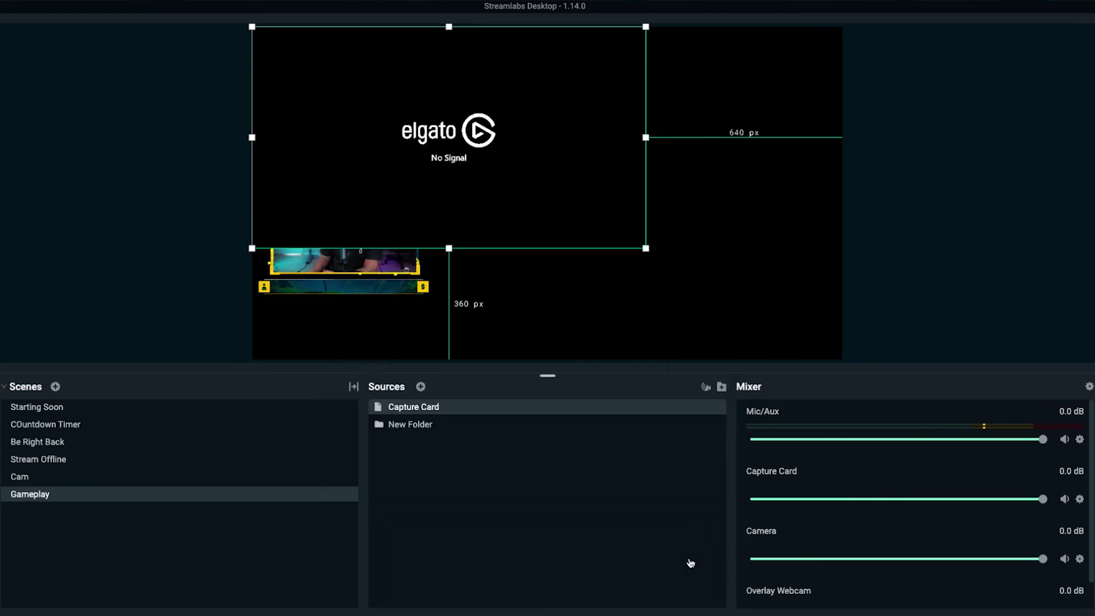
# Step: Stretch Capture Card to fill the canvas and layer it beneath New Folder
pyautogui.moveTo(467, 96); pyautogui.dragTo(427, 96)
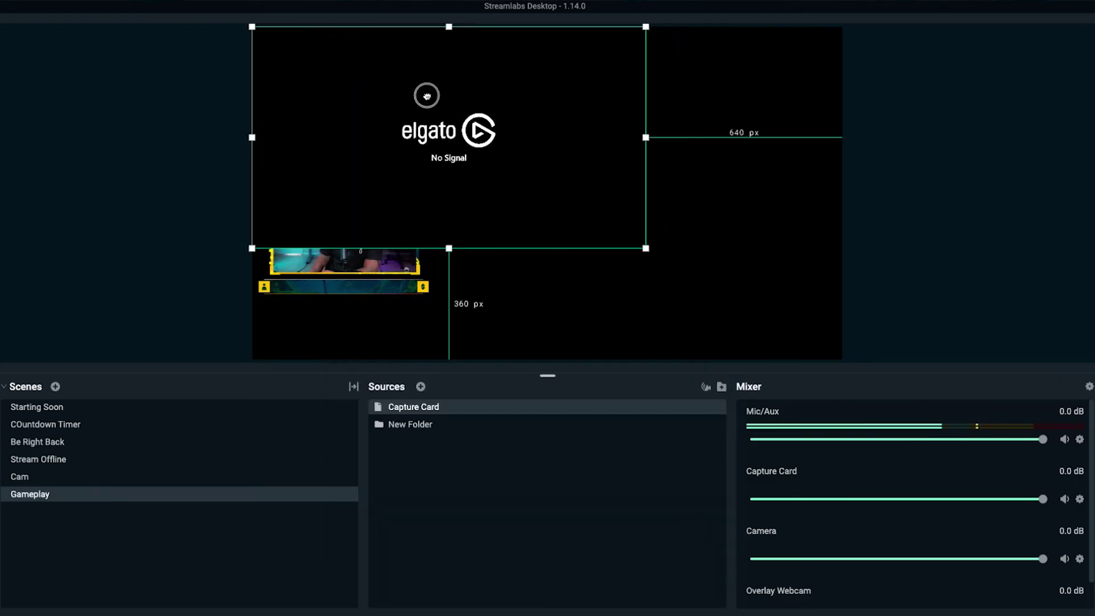
pyautogui.moveTo(650, 251); pyautogui.dragTo(819, 359)
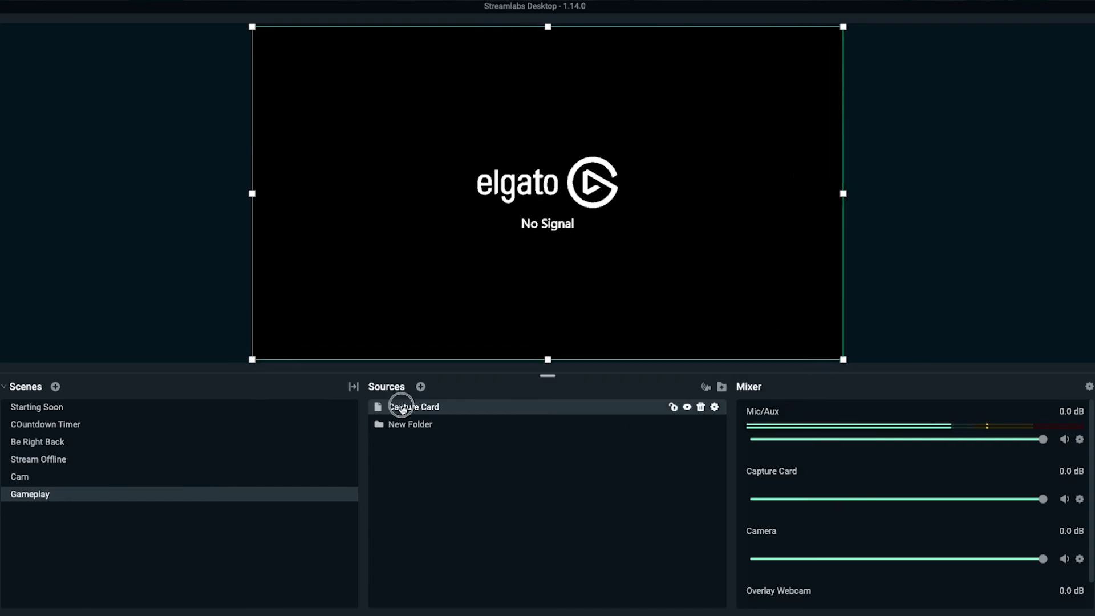
pyautogui.moveTo(402, 418); pyautogui.dragTo(405, 443)
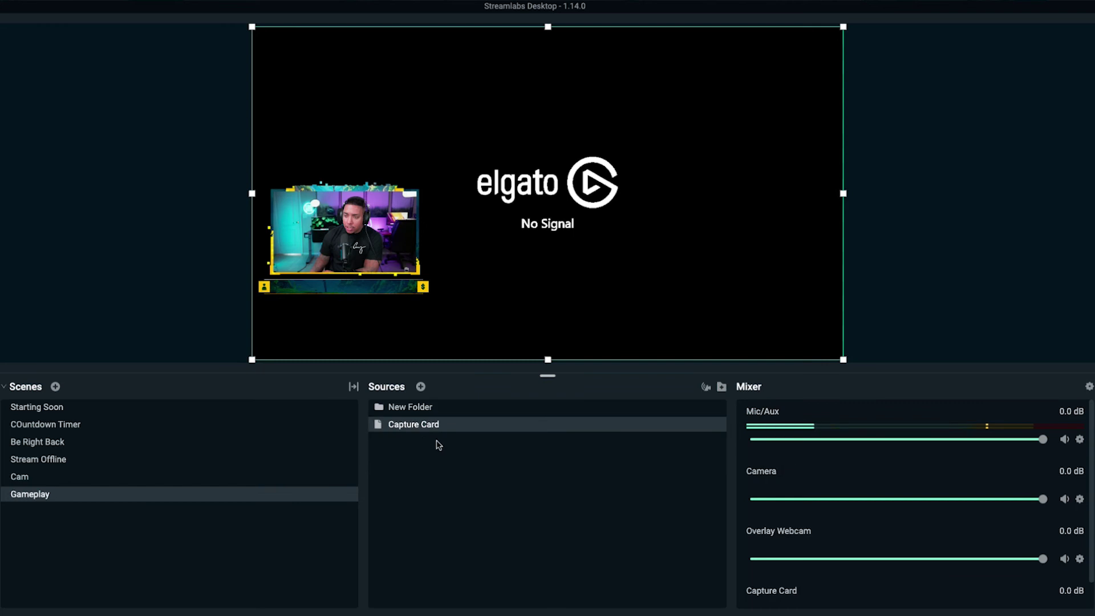
pyautogui.click(194, 205)
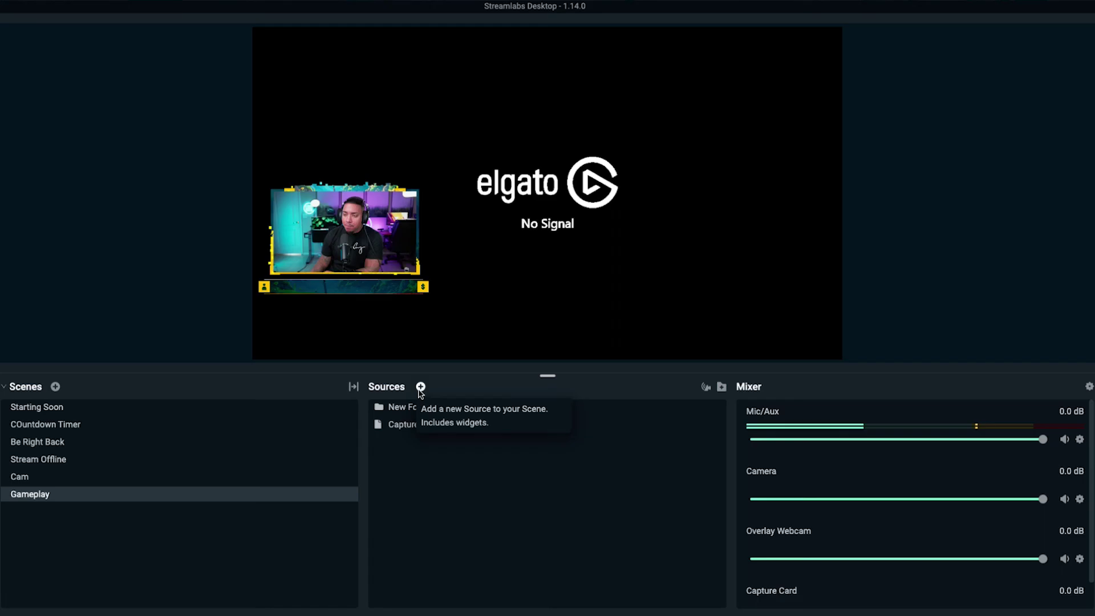
pyautogui.click(420, 387)
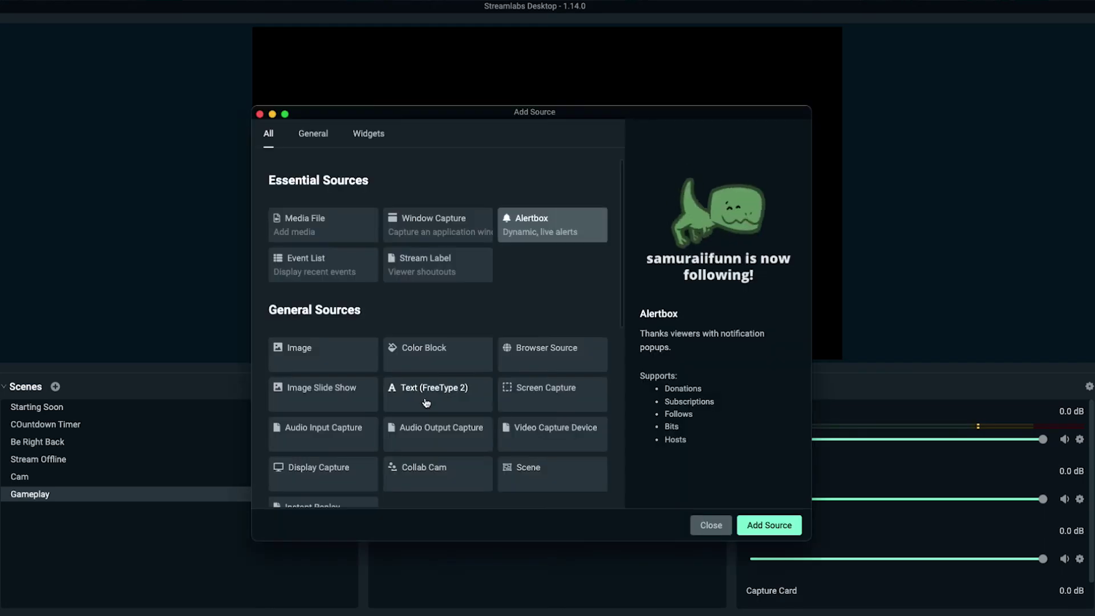
# Step: Add a new Media File source named 'Overlay bar' to the Gameplay scene
pyautogui.click(317, 238)
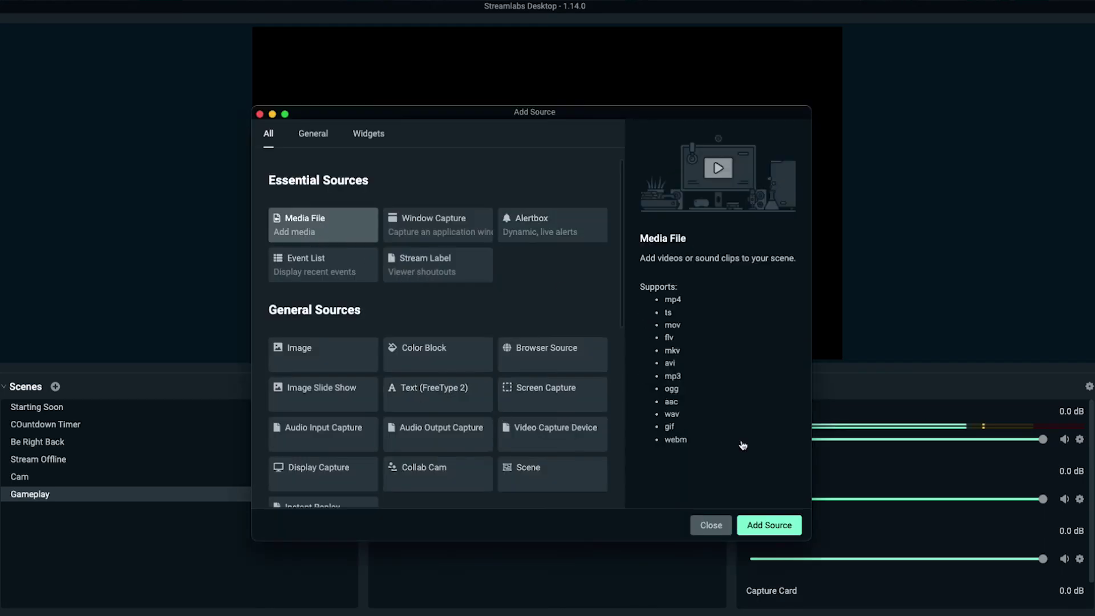
pyautogui.click(770, 525)
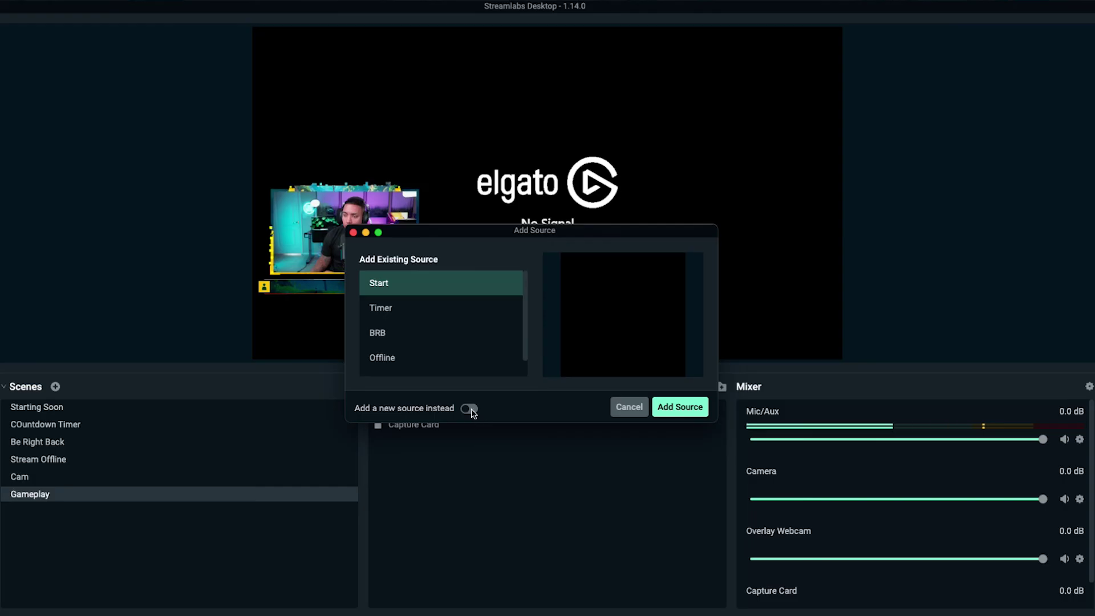
pyautogui.click(469, 409)
pyautogui.moveTo(406, 312); pyautogui.dragTo(342, 306)
pyautogui.write('Overlay bar')
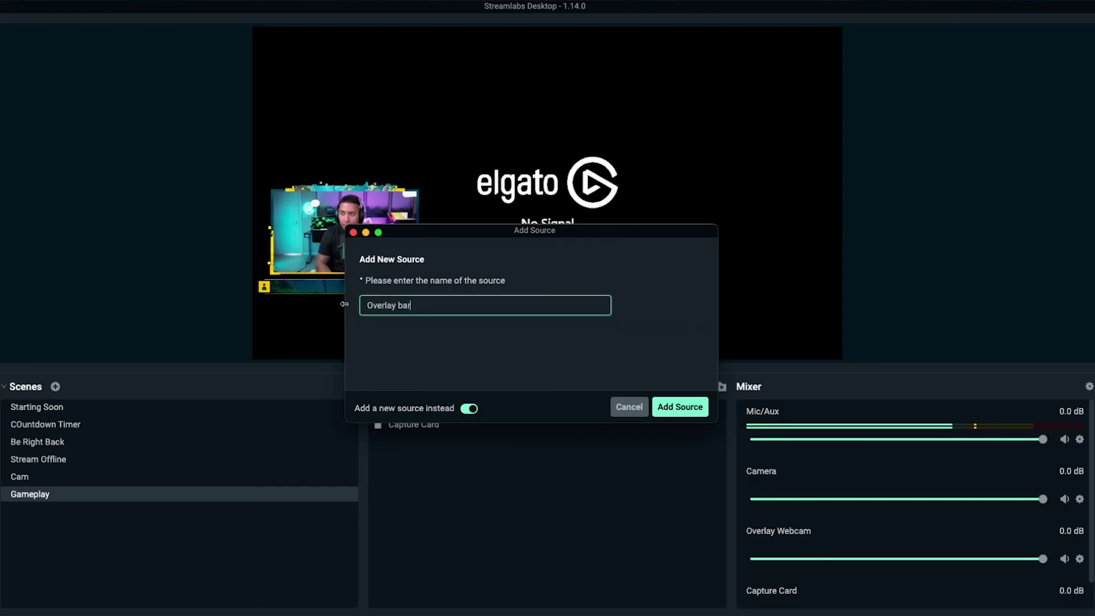
pyautogui.click(681, 407)
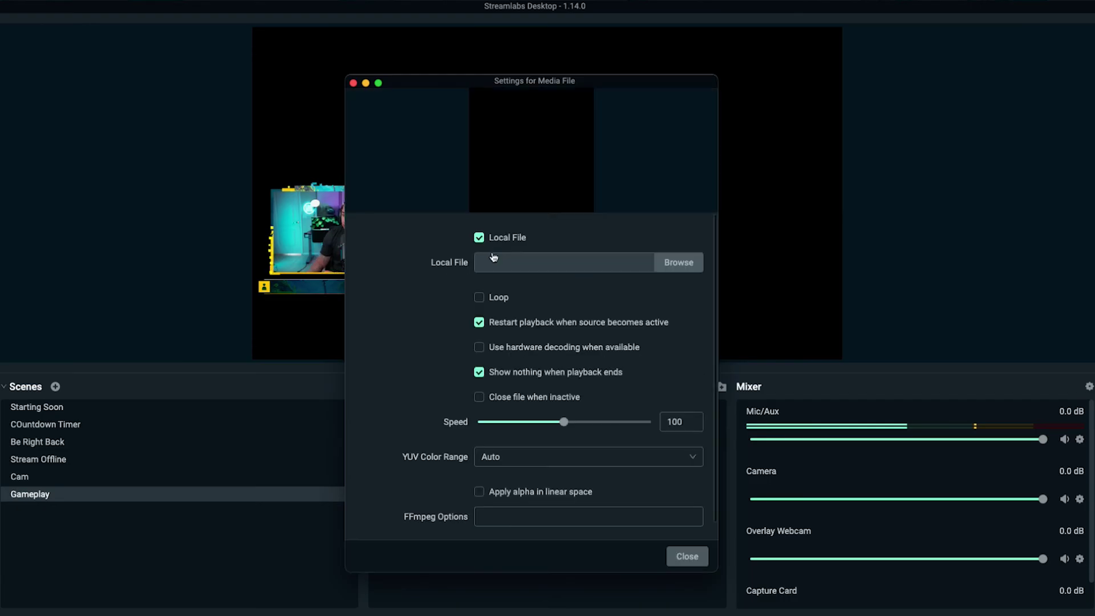
# Step: Load Overlay Screens/Overlay Bar.webm into the Overlay bar source and close its settings
pyautogui.click(678, 263)
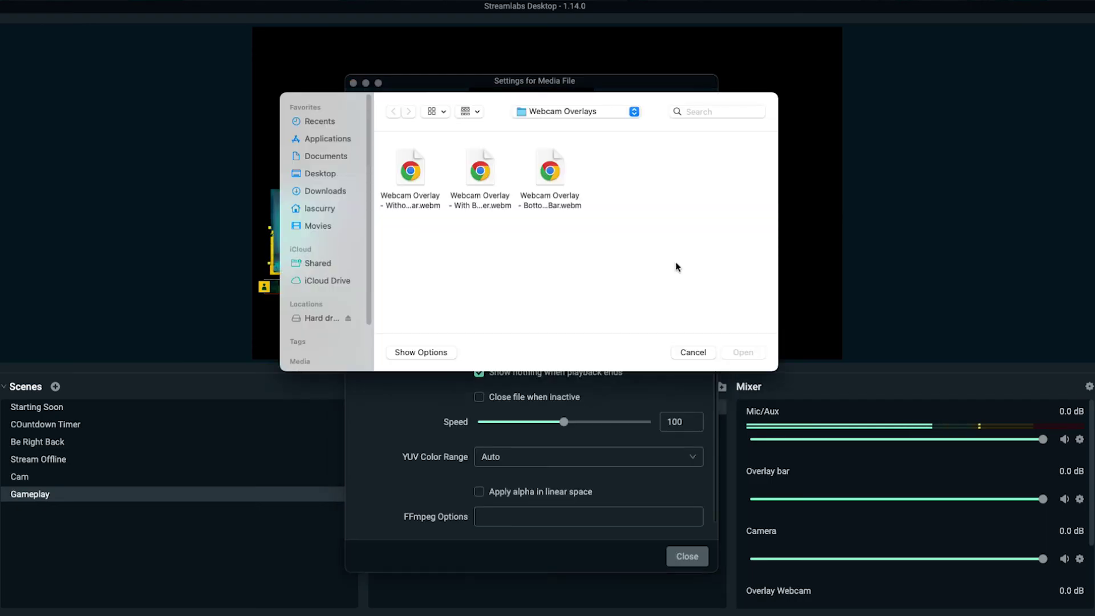
pyautogui.click(553, 113)
pyautogui.click(554, 126)
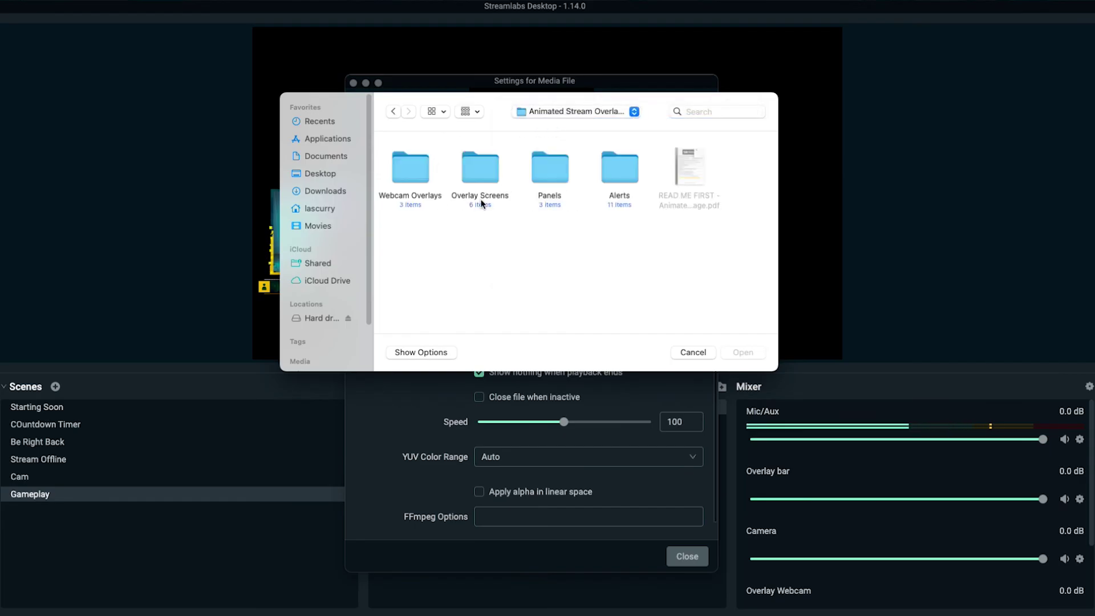
pyautogui.doubleClick(478, 166)
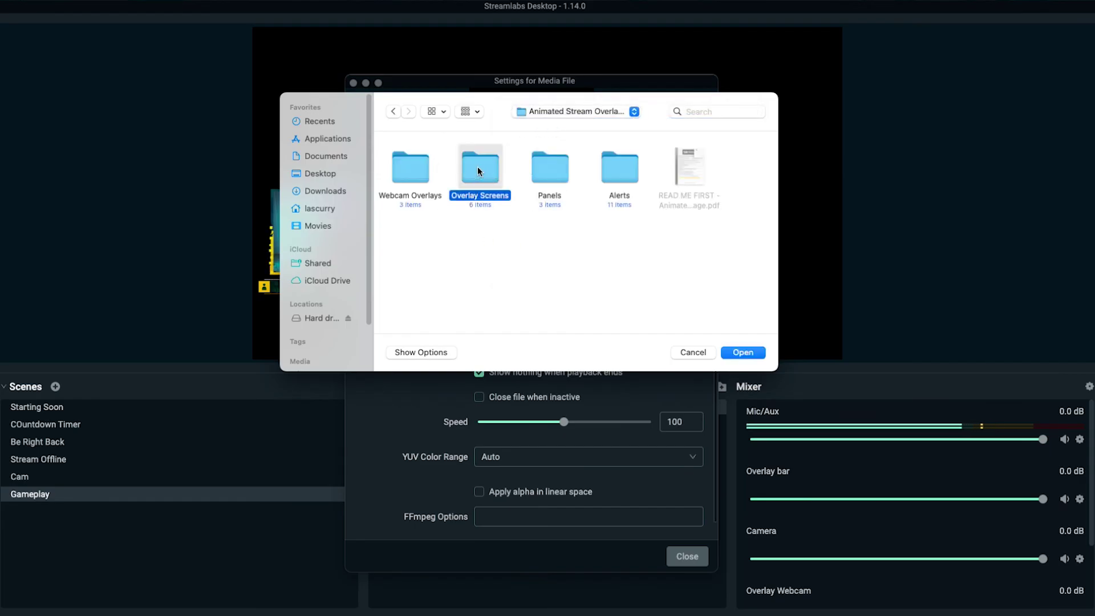
pyautogui.click(484, 180)
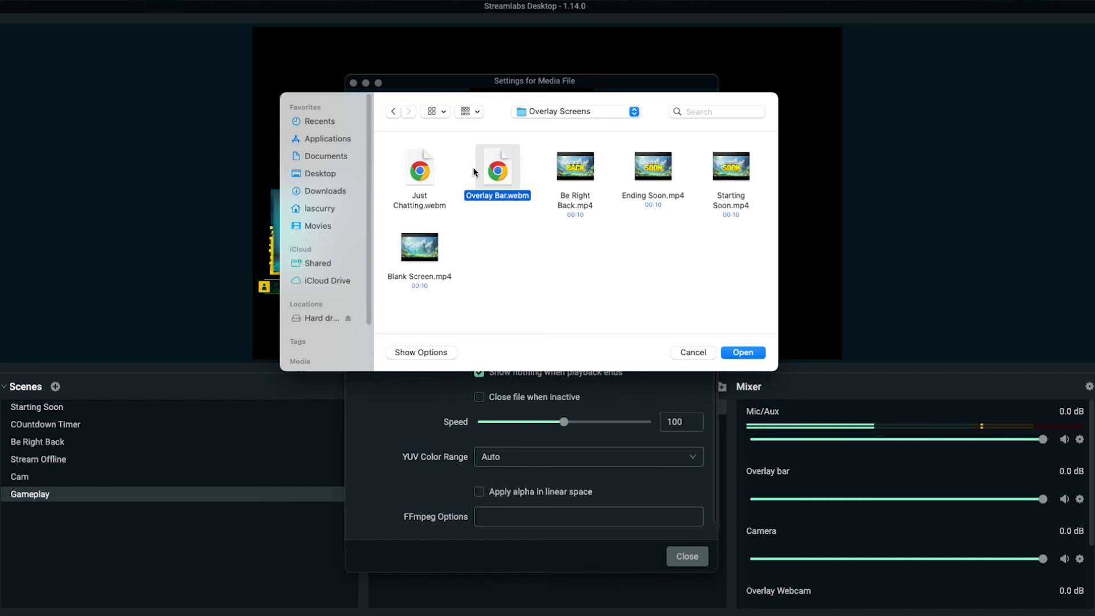
pyautogui.click(743, 353)
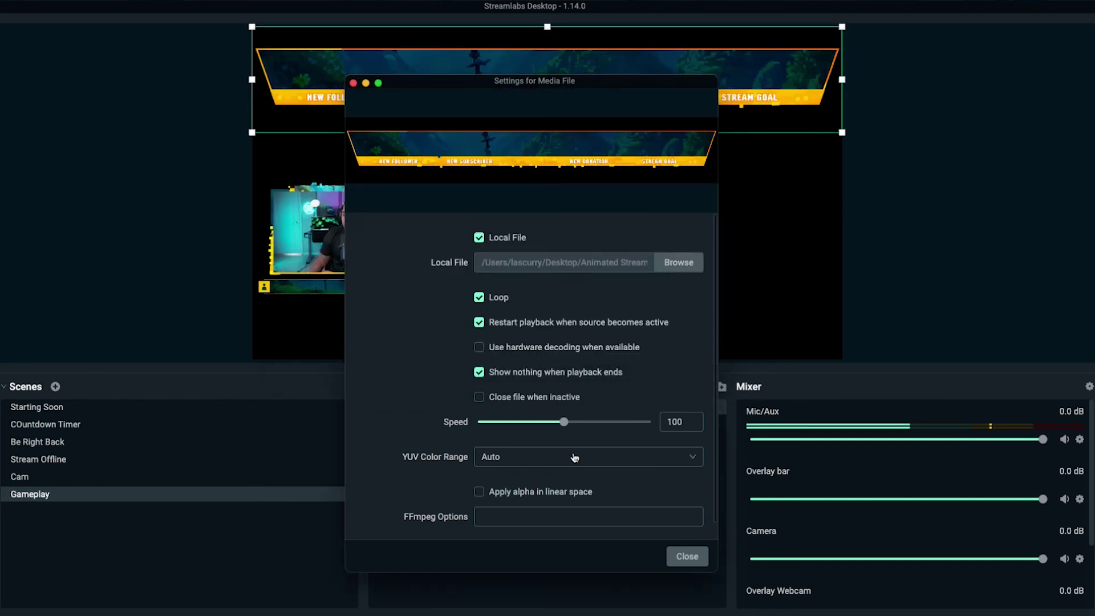
pyautogui.click(687, 557)
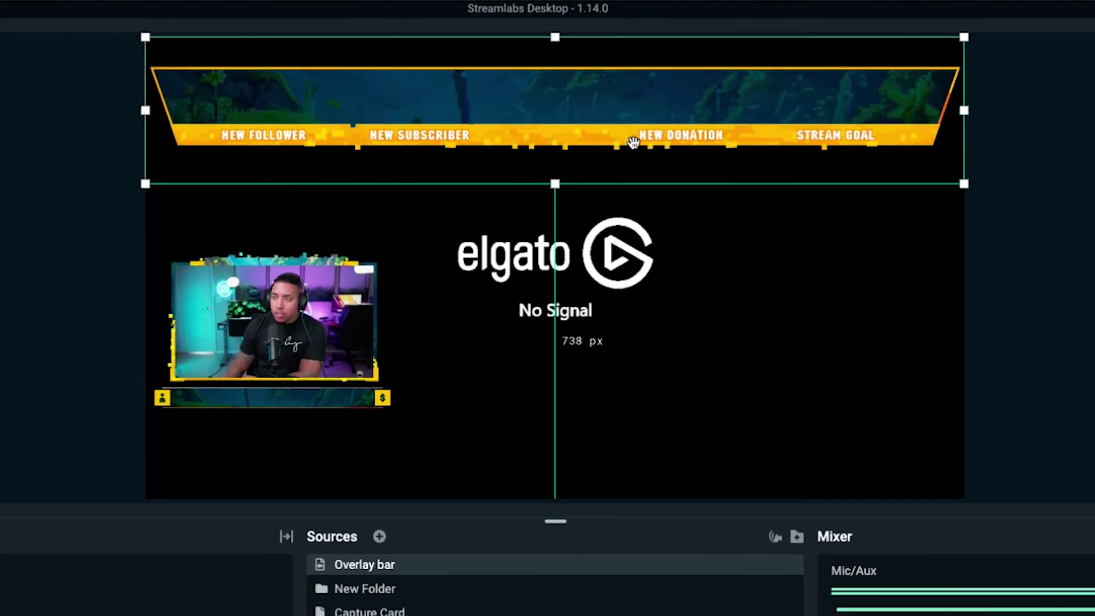
# Step: Shrink the Overlay bar, centre it along the canvas's top edge, then deselect it
pyautogui.moveTo(963, 181); pyautogui.dragTo(686, 109)
pyautogui.moveTo(422, 90); pyautogui.dragTo(559, 78)
pyautogui.click(64, 207)
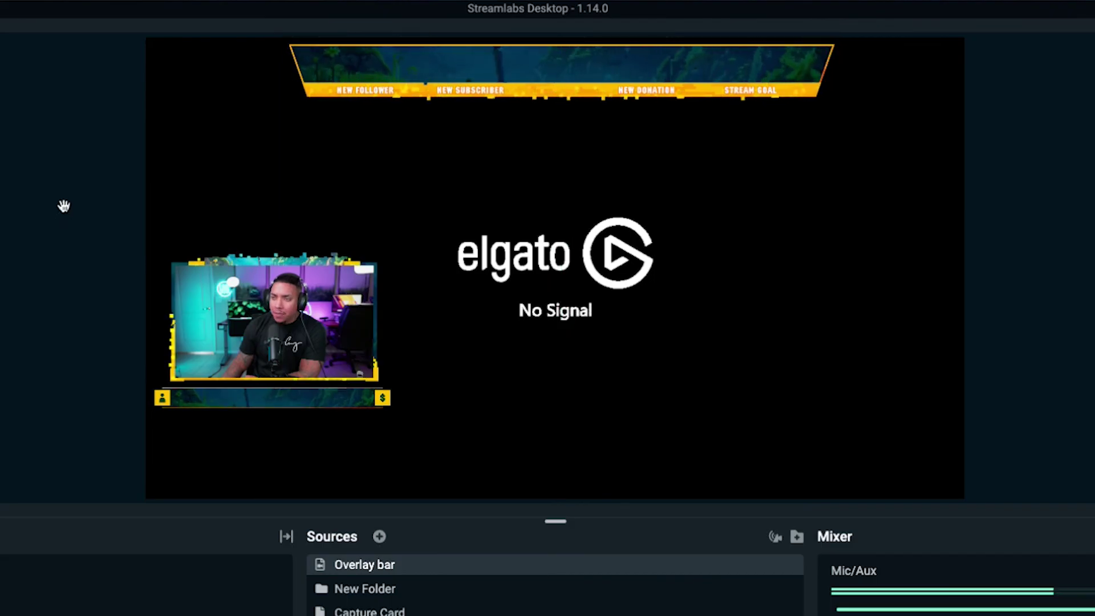